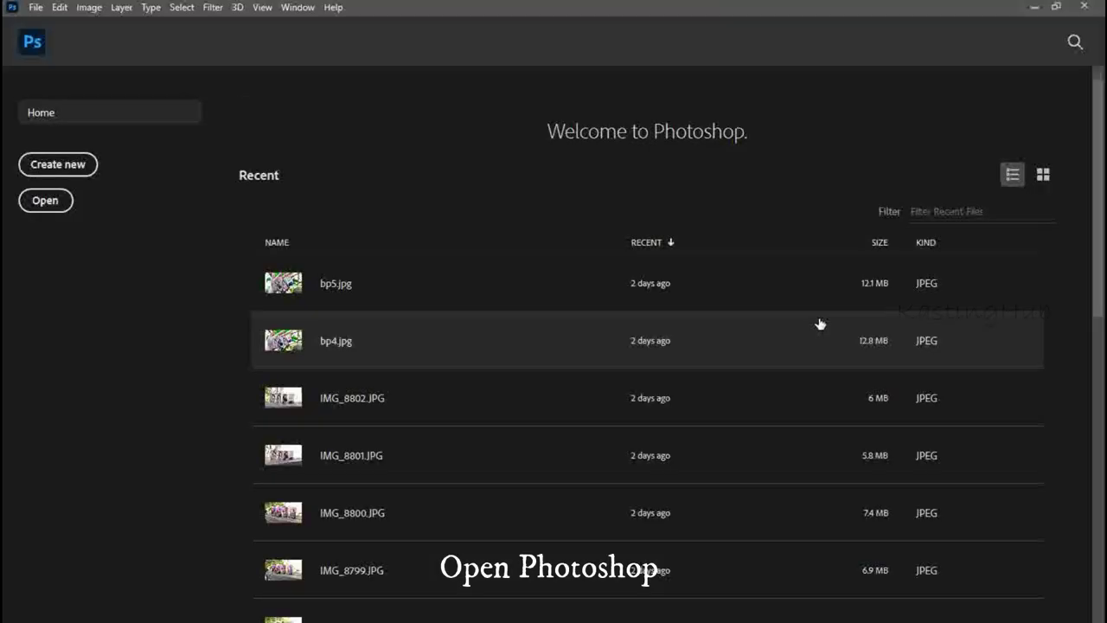
- Create a new document from the recent custom preset of 2.5 x 13.8 cm at 300 ppi
{"action": "left_click", "coordinate": [65, 171]}
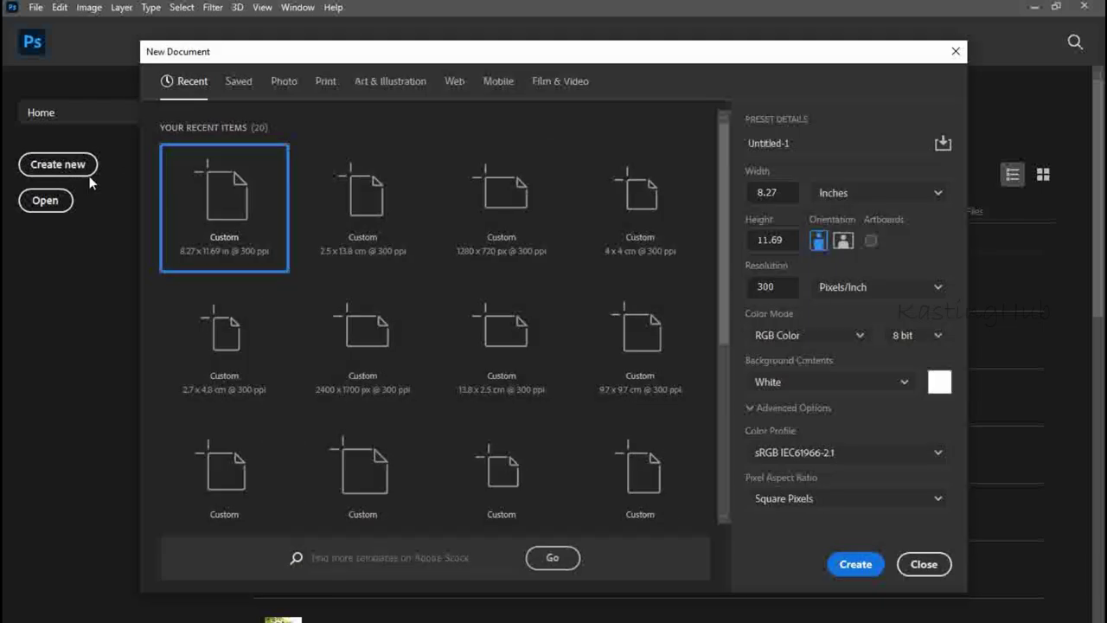
{"action": "left_click", "coordinate": [367, 220]}
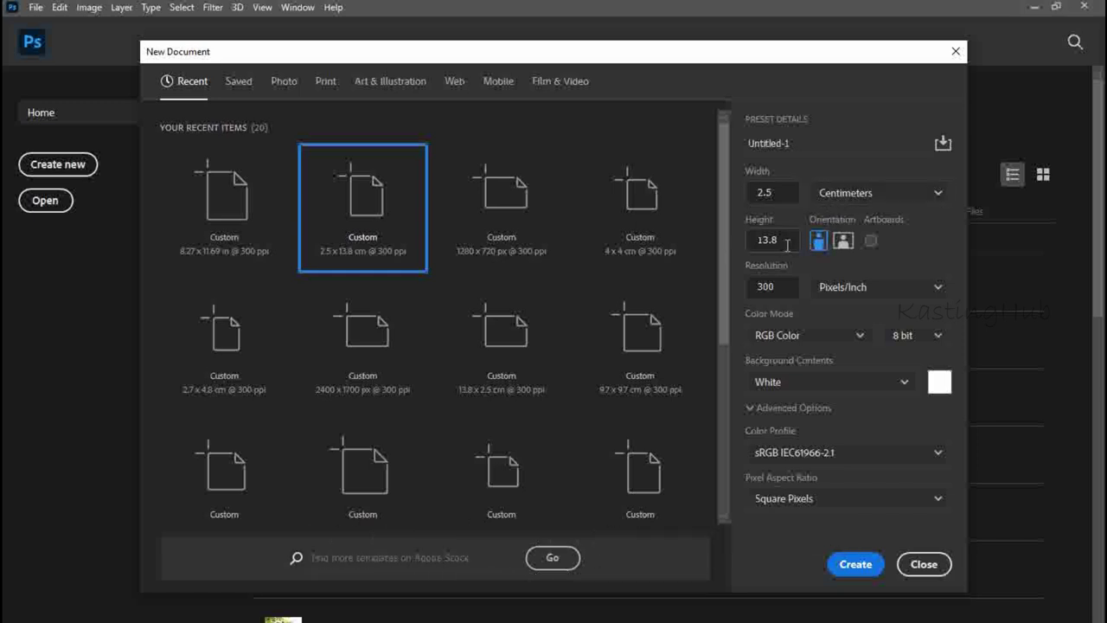
{"action": "left_click", "coordinate": [856, 573]}
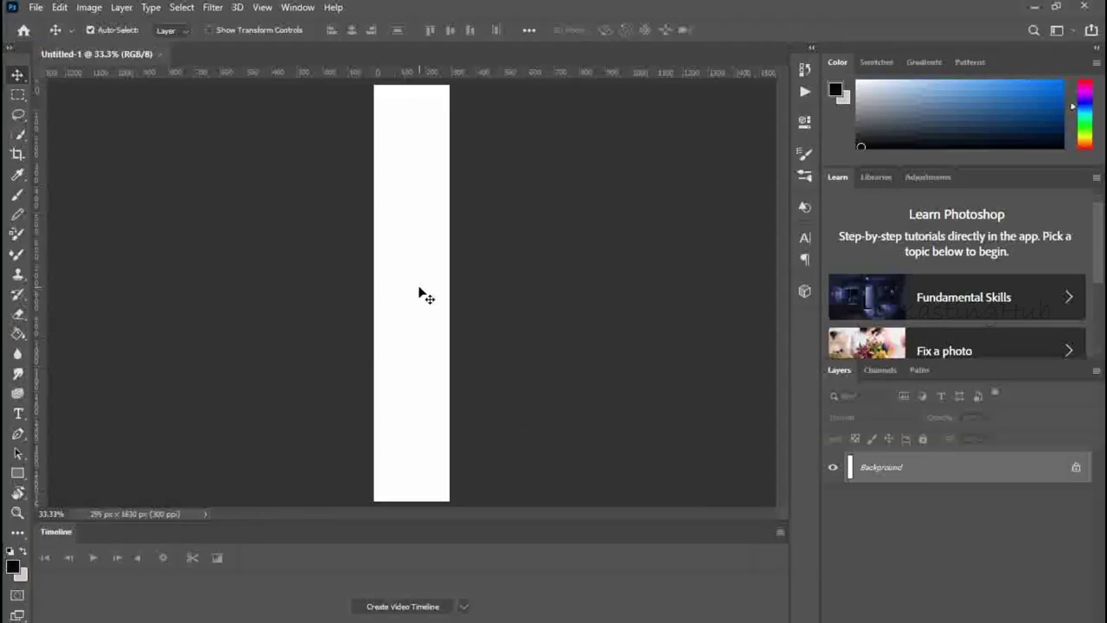
- Set the Horizontal Type tool to the Bell MT font at 14 pt
{"action": "left_click", "coordinate": [17, 413]}
{"action": "left_click", "coordinate": [18, 413]}
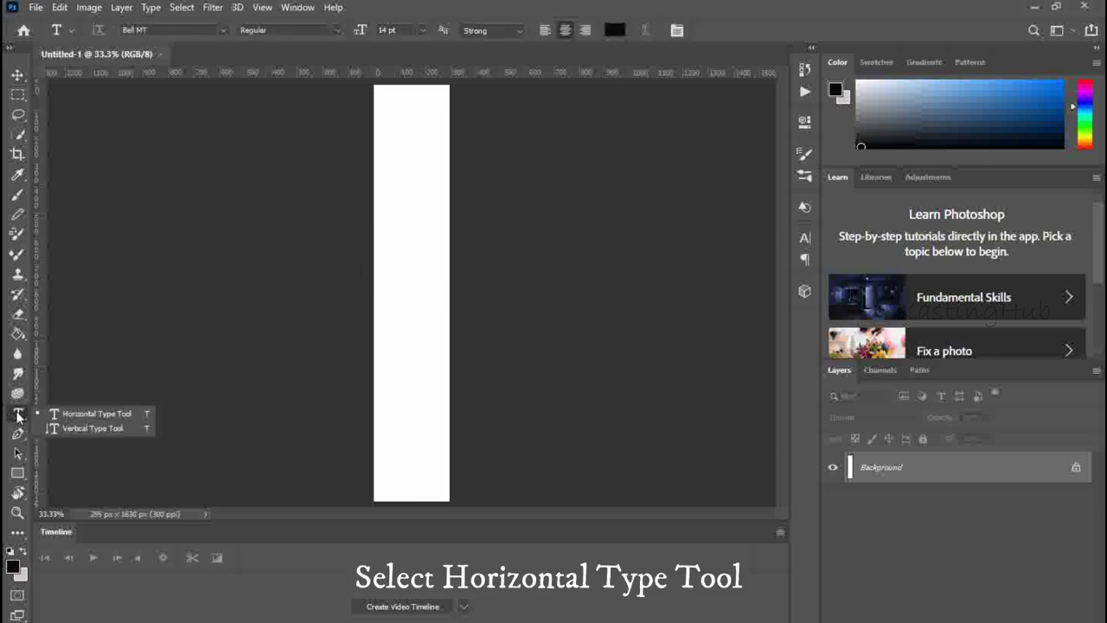
{"action": "left_click", "coordinate": [87, 415]}
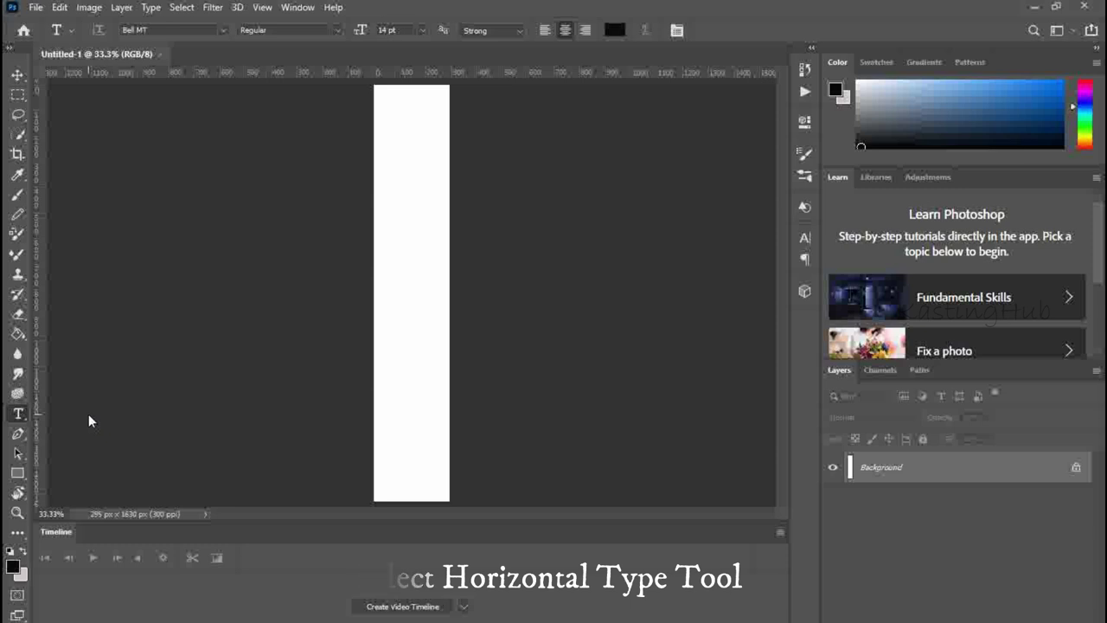
{"action": "left_click", "coordinate": [222, 30]}
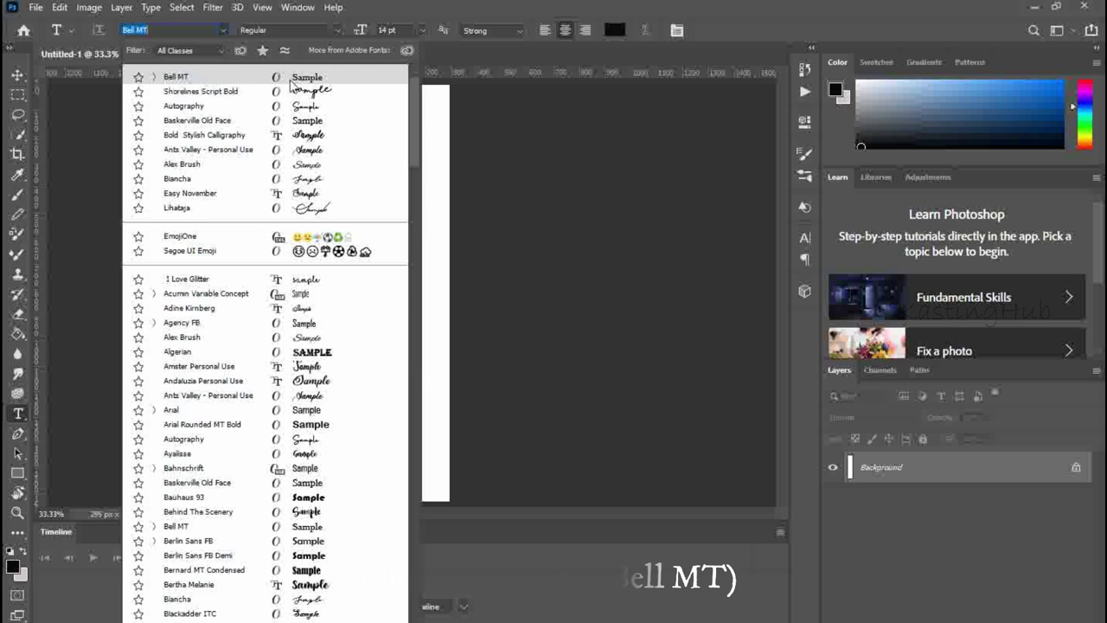
{"action": "left_click", "coordinate": [188, 79]}
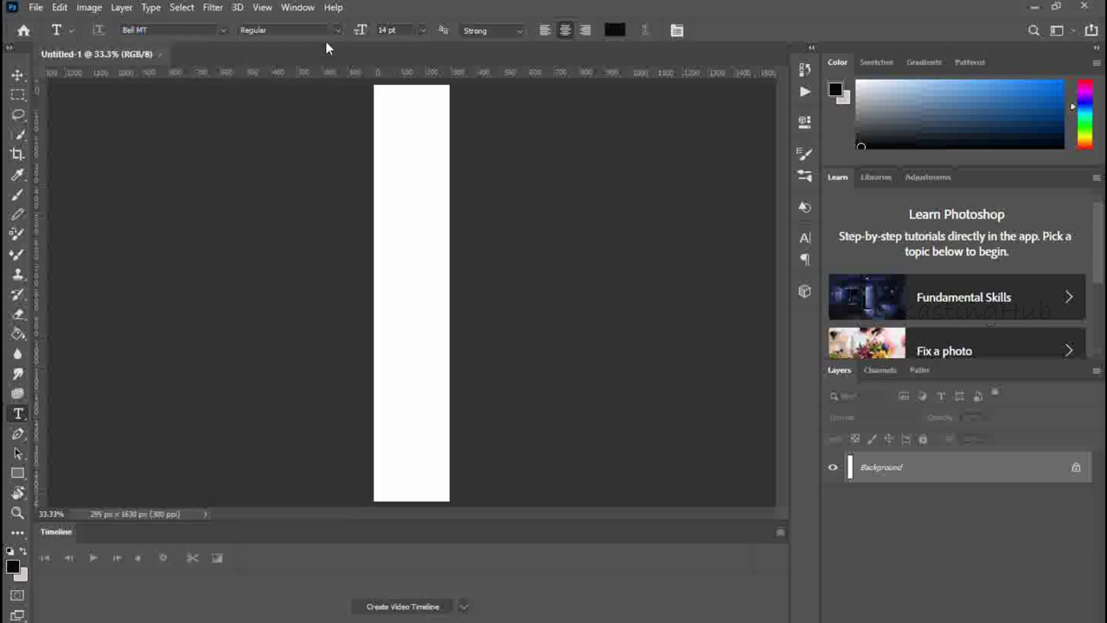
{"action": "left_click", "coordinate": [421, 30]}
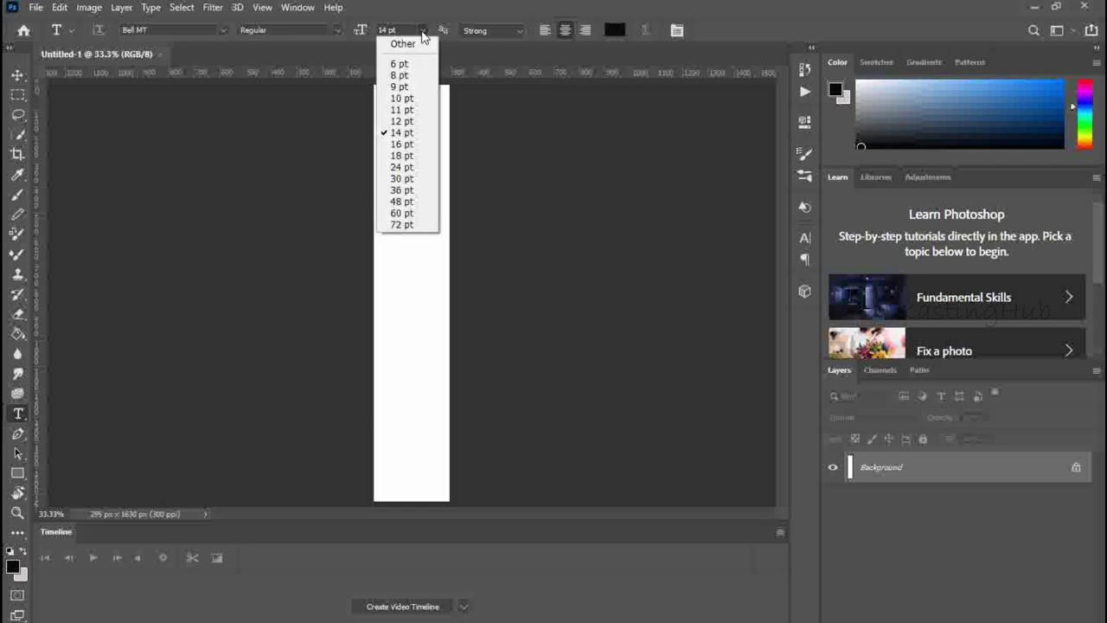
{"action": "left_click", "coordinate": [401, 132]}
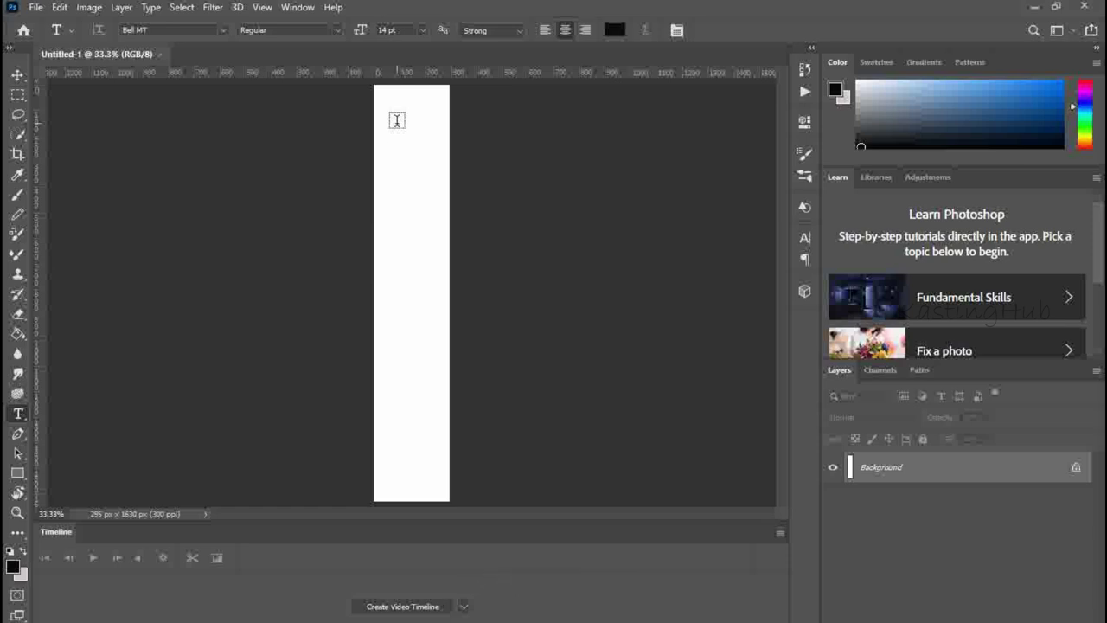
- Add a text layer near the top of the page reading "Let the" and "morning" on two lines, and position it
{"action": "left_click", "coordinate": [396, 121]}
{"action": "type", "text": "Le"}
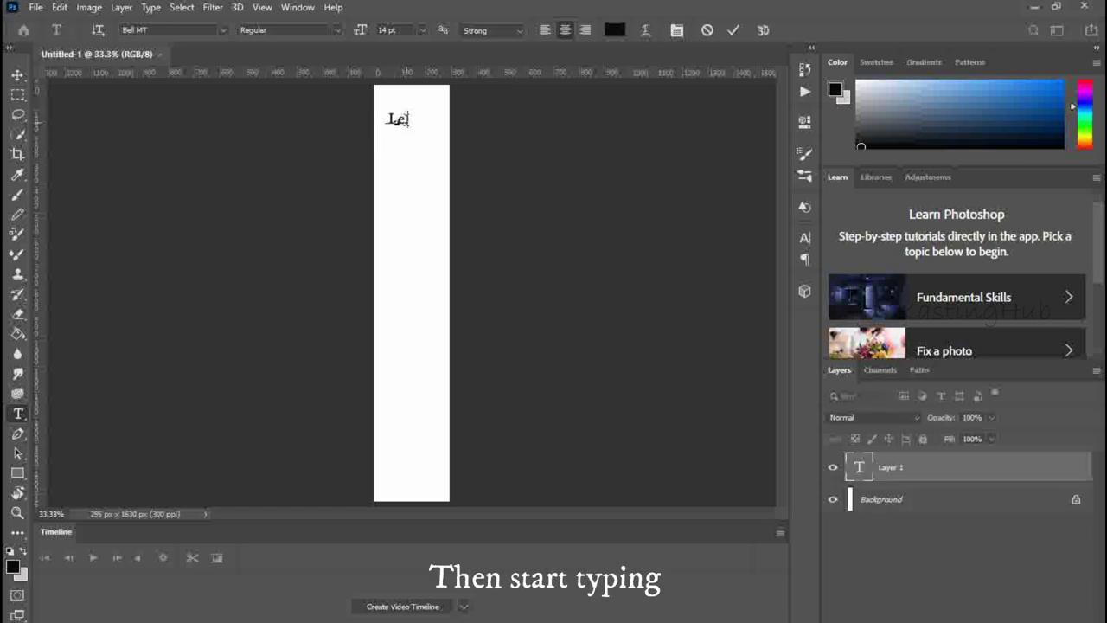
{"action": "type", "text": "t the"}
{"action": "key", "text": "BackSpace"}
{"action": "key", "text": "BackSpace"}
{"action": "key", "text": "BackSpace"}
{"action": "type", "text": "the"}
{"action": "key", "text": "Return"}
{"action": "type", "text": "morning"}
{"action": "key", "text": "ctrl+Return"}
{"action": "left_click_drag", "start_coordinate": [385, 122], "coordinate": [401, 124]}
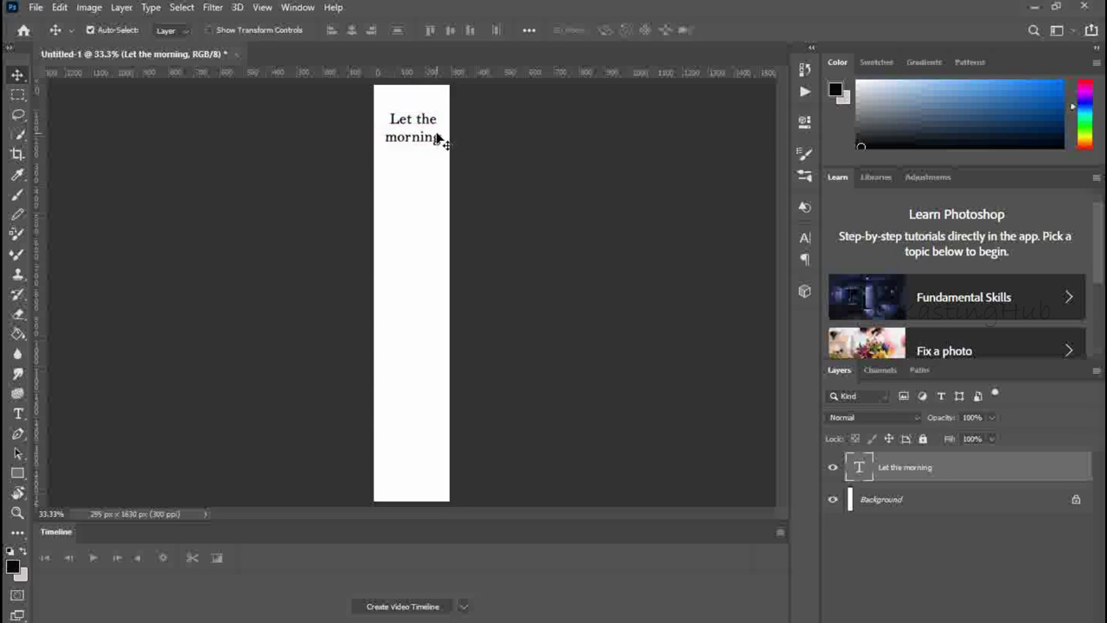
- Extend the text after "morning" with the lines "bring me" and "word"
{"action": "key", "text": "t"}
{"action": "left_click", "coordinate": [440, 137]}
{"action": "type", "text": "brin"}
{"action": "key", "text": "BackSpace"}
{"action": "key", "text": "BackSpace"}
{"action": "key", "text": "BackSpace"}
{"action": "key", "text": "BackSpace"}
{"action": "key", "text": "Return"}
{"action": "type", "text": "bring"}
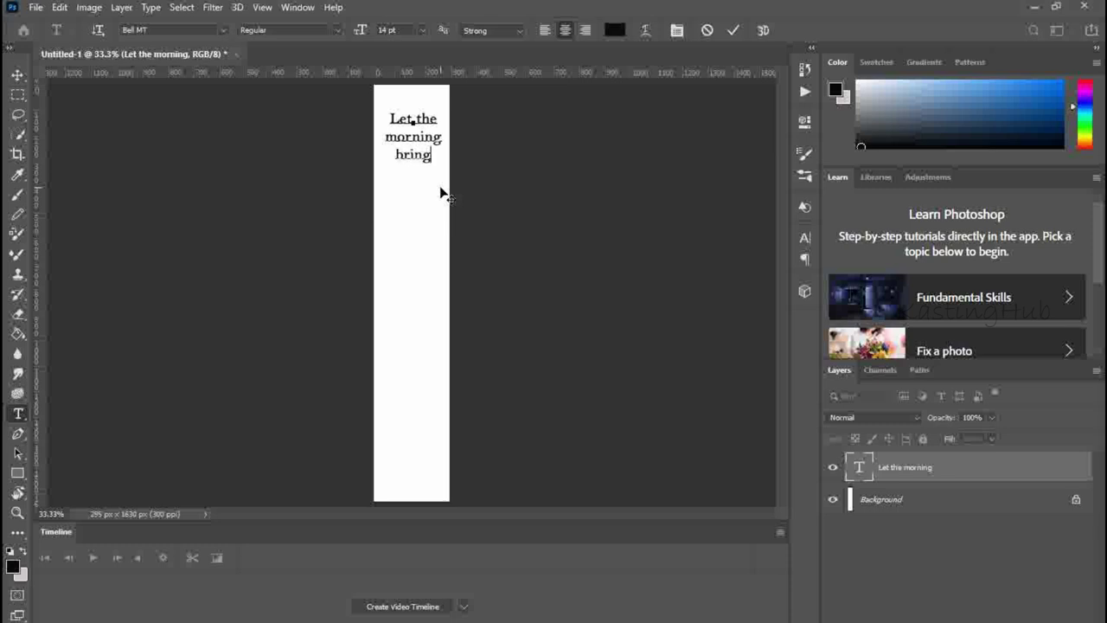
{"action": "type", "text": " me"}
{"action": "key", "text": "Return"}
{"action": "type", "text": "word "}
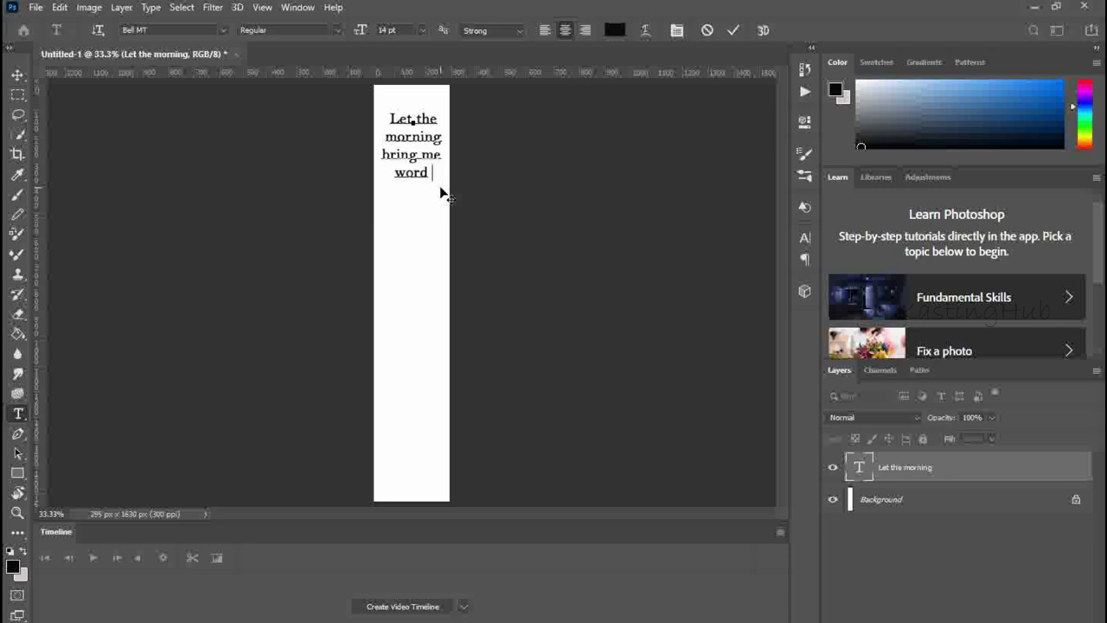
- Continue the verse in short lines with "of your unfailing love, for I have put my trust in"
{"action": "type", "text": "of your unfaili"}
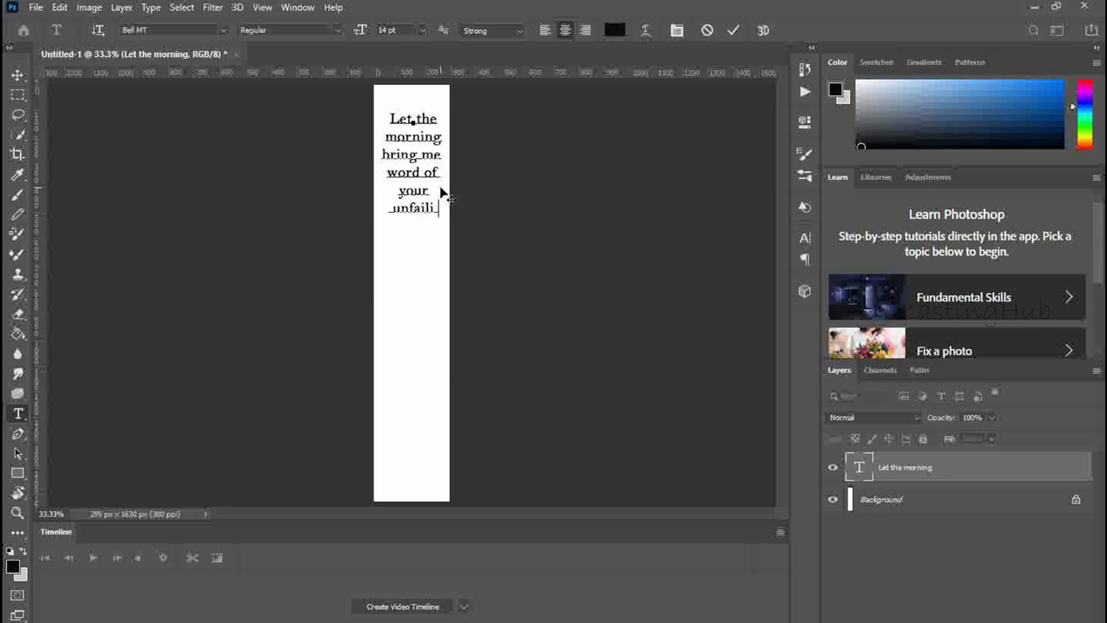
{"action": "type", "text": "ng love, for I have put my"}
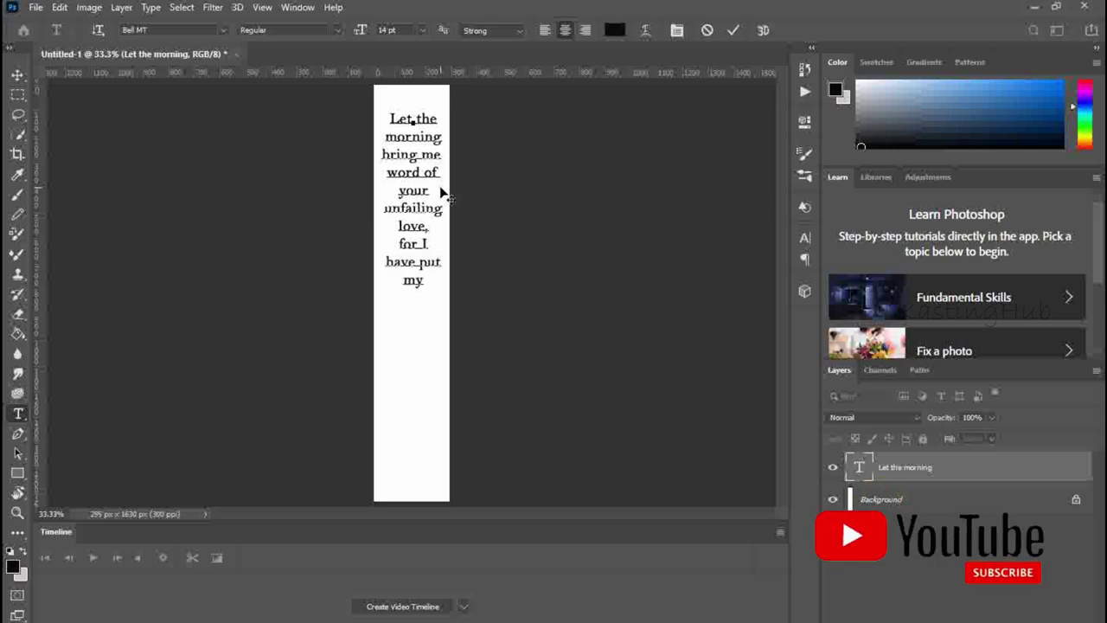
{"action": "type", "text": " trust in"}
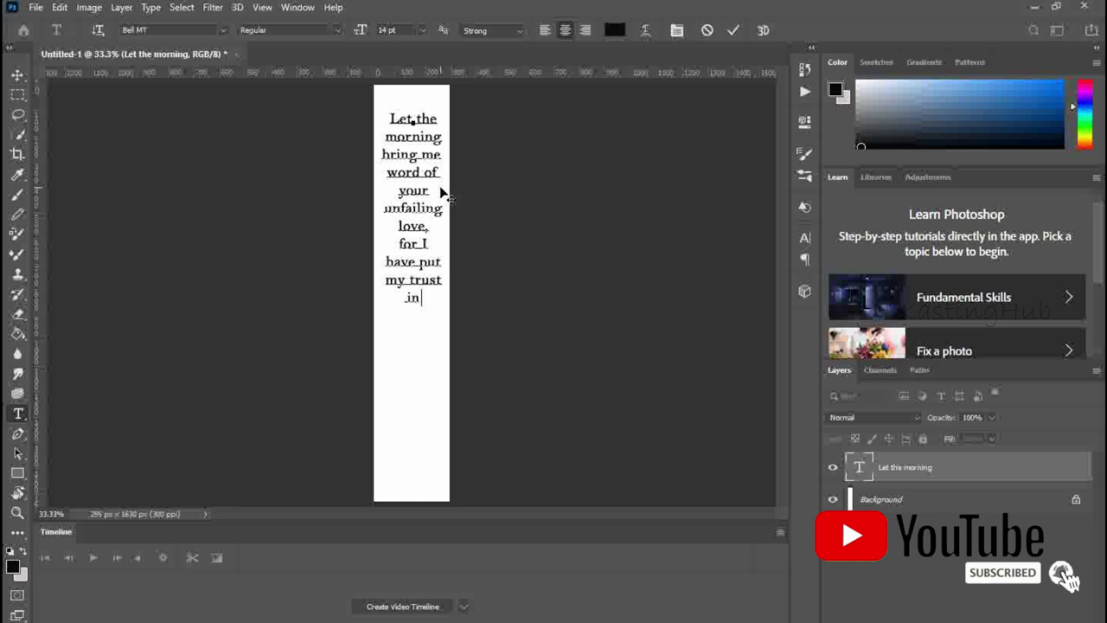
- Continue the verse in short lines with "you. Show me the way I should go, for to you I entrust"
{"action": "type", "text": " you. Sho"}
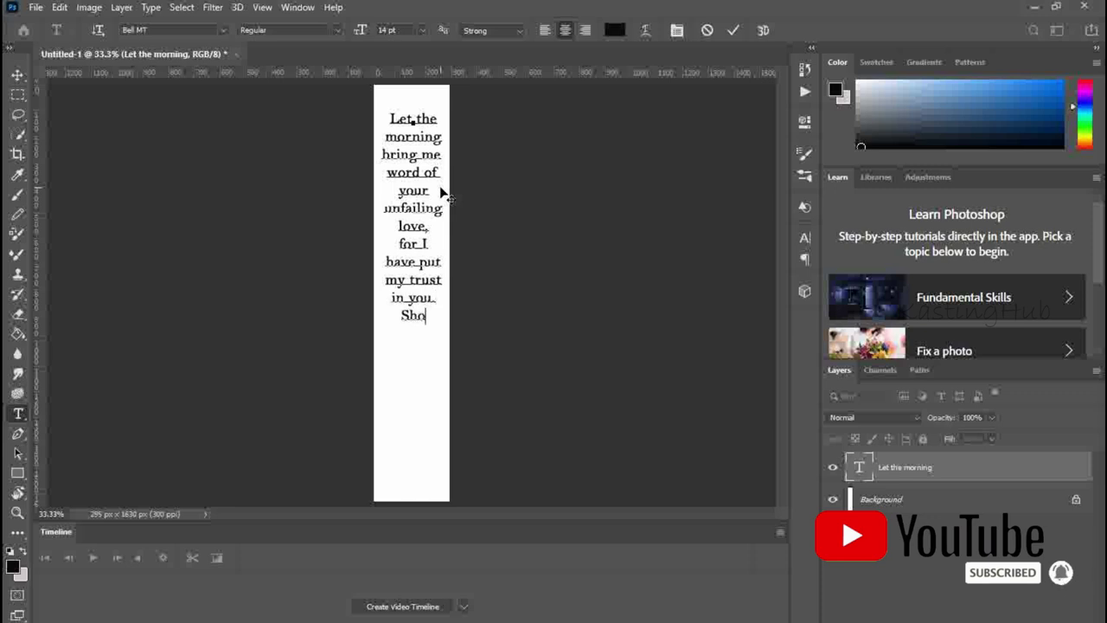
{"action": "type", "text": "w me the way"}
{"action": "key", "text": "Return"}
{"action": "type", "text": "I should"}
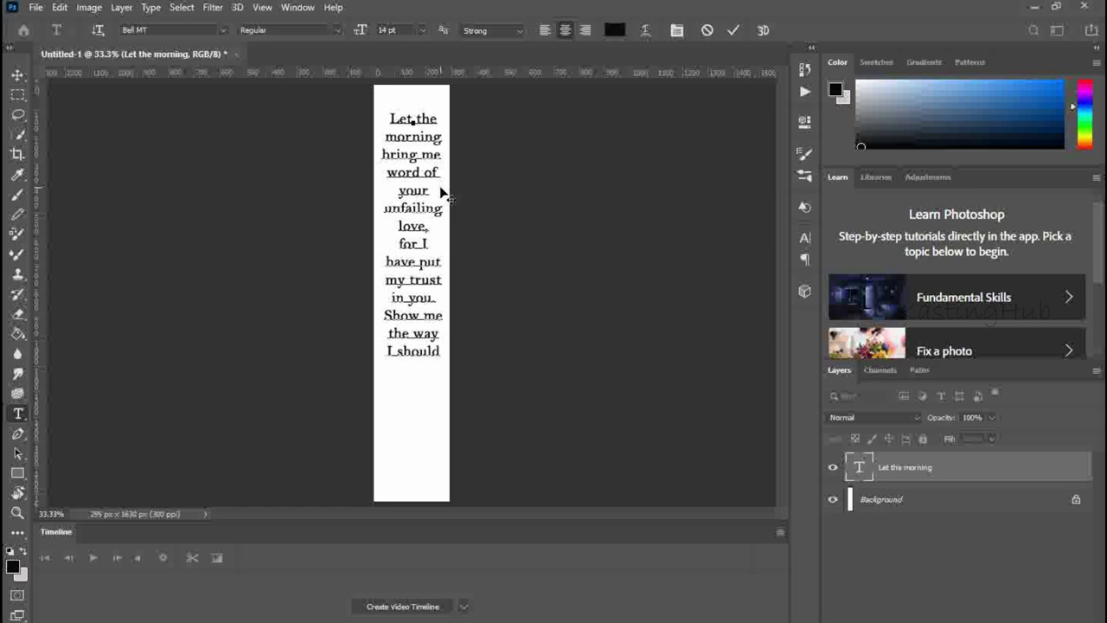
{"action": "type", "text": " go, foe"}
{"action": "key", "text": "BackSpace"}
{"action": "type", "text": "r to you I entrust "}
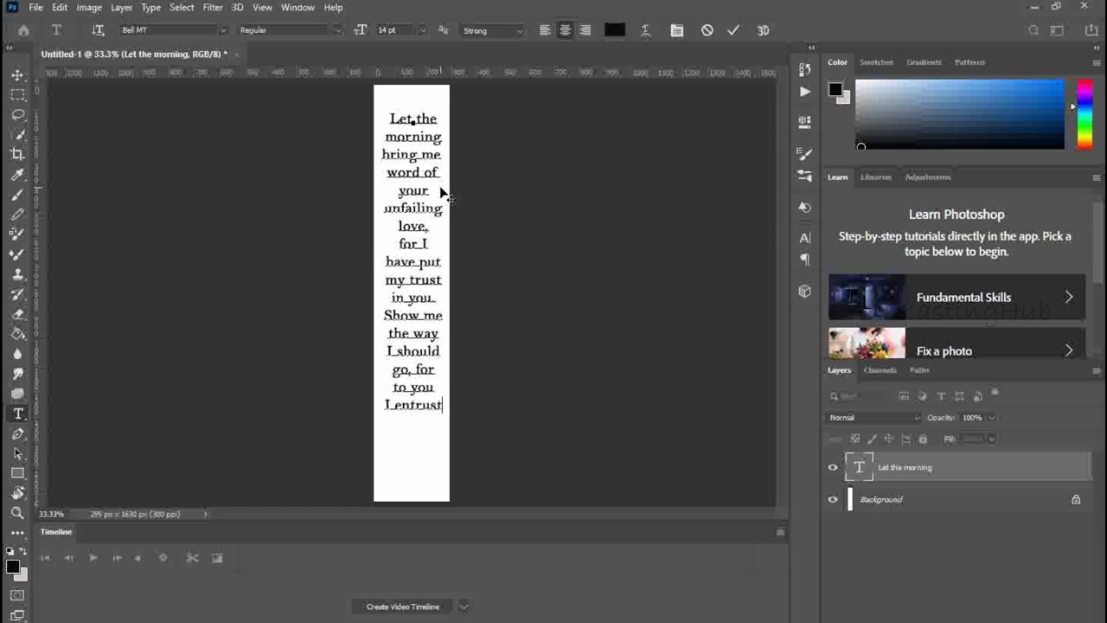
- Finish the verse with "my life.", add "PSALMS 143:8" below a blank line, and commit the text
{"action": "type", "text": "my life."}
{"action": "key", "text": "Return"}
{"action": "key", "text": "Return"}
{"action": "type", "text": "PSALM"}
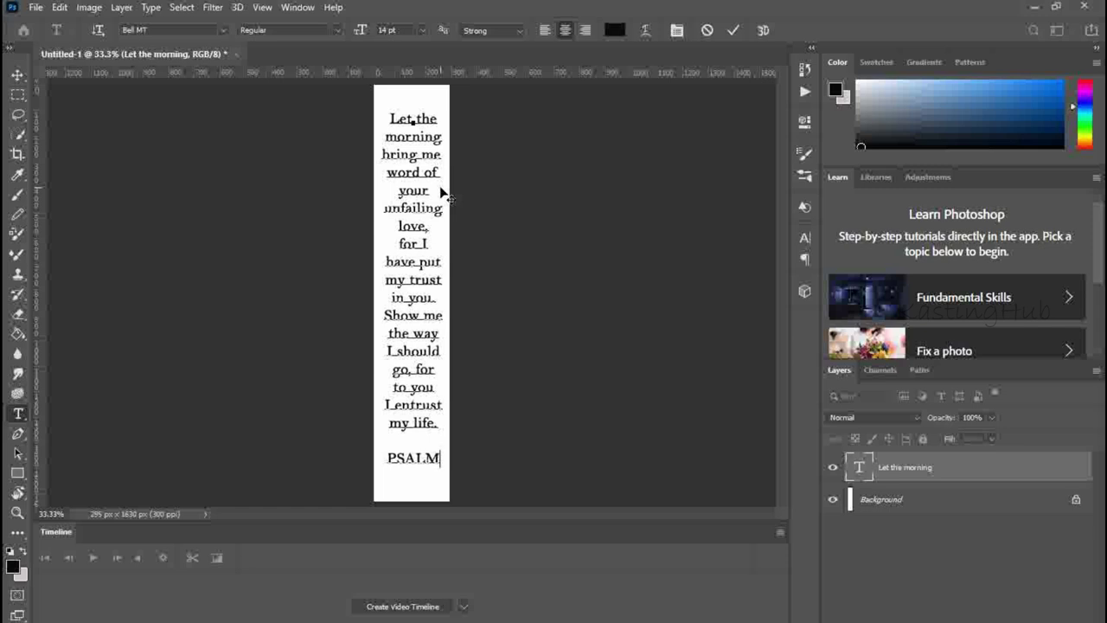
{"action": "type", "text": "S 143"}
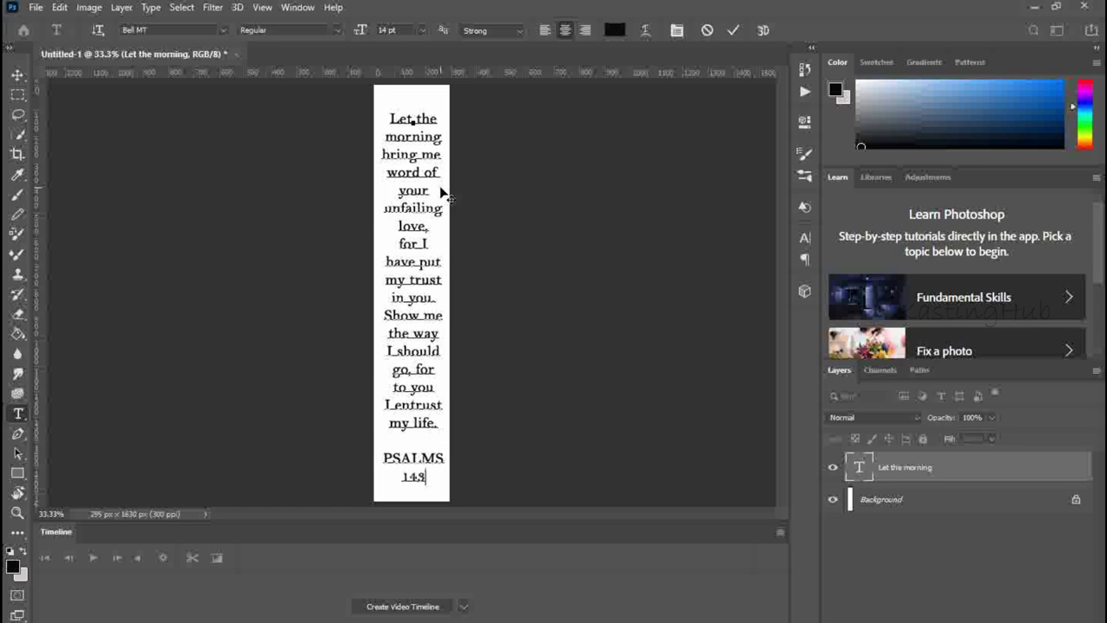
{"action": "type", "text": ":8"}
{"action": "key", "text": "ctrl+Return"}
{"action": "key", "text": "v"}
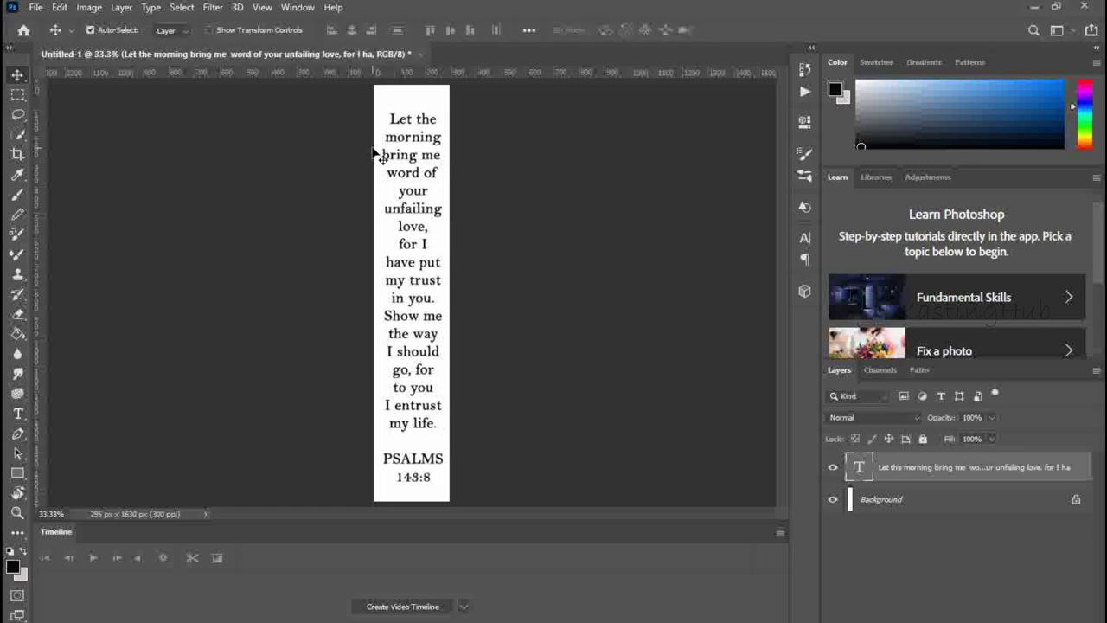
- Hide the first verse layer and start a new text layer near the page's top reading "The lord is my strength" in three lines
{"action": "left_click", "coordinate": [834, 469]}
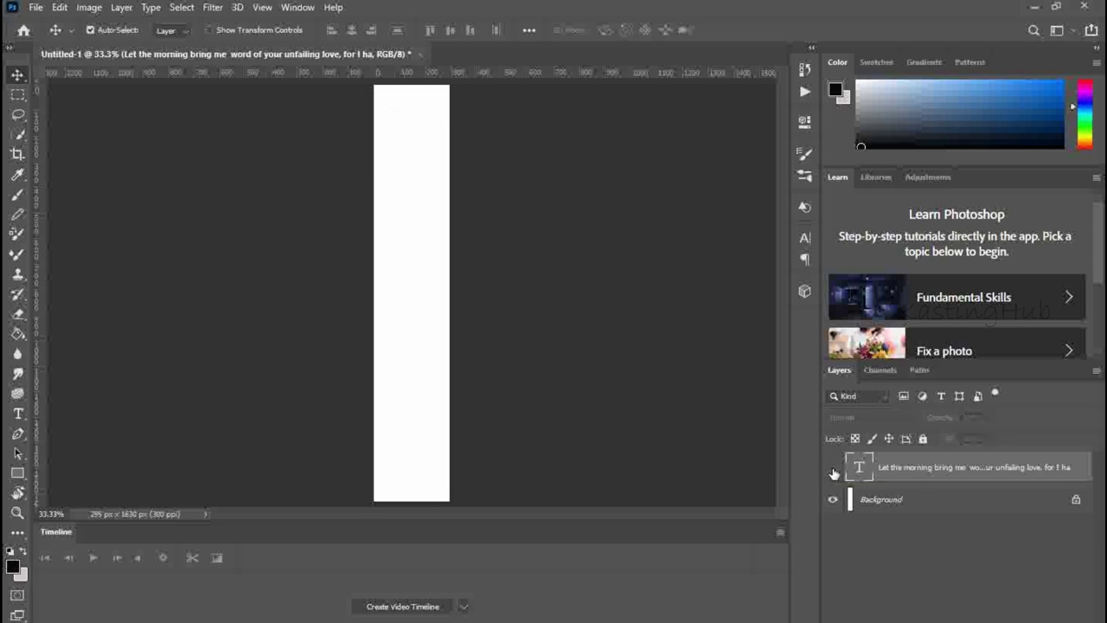
{"action": "left_click", "coordinate": [19, 414]}
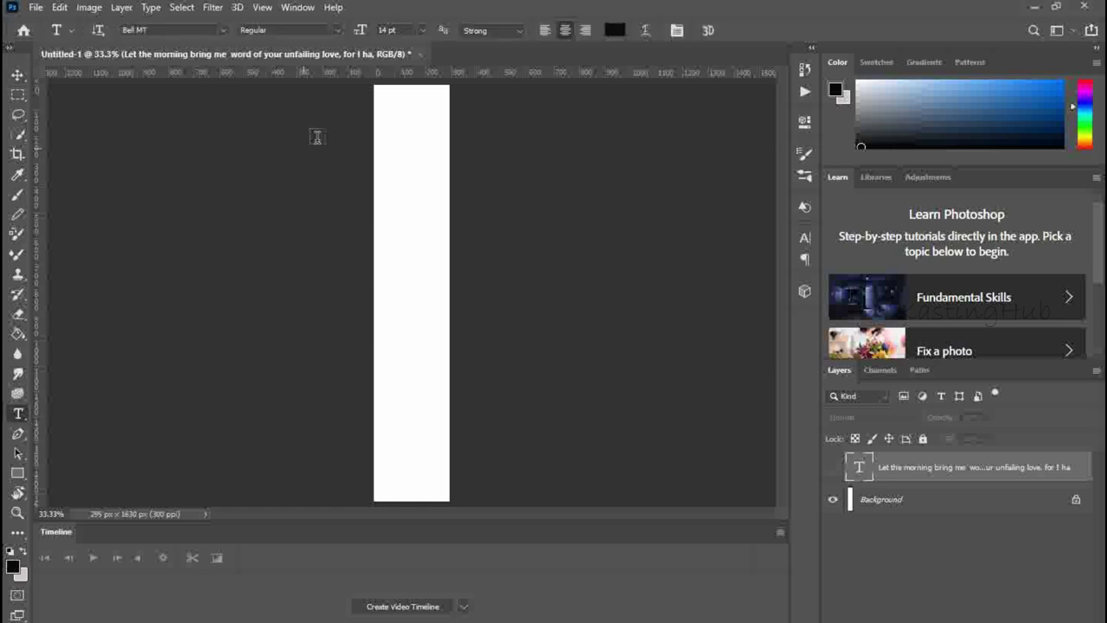
{"action": "left_click", "coordinate": [412, 110]}
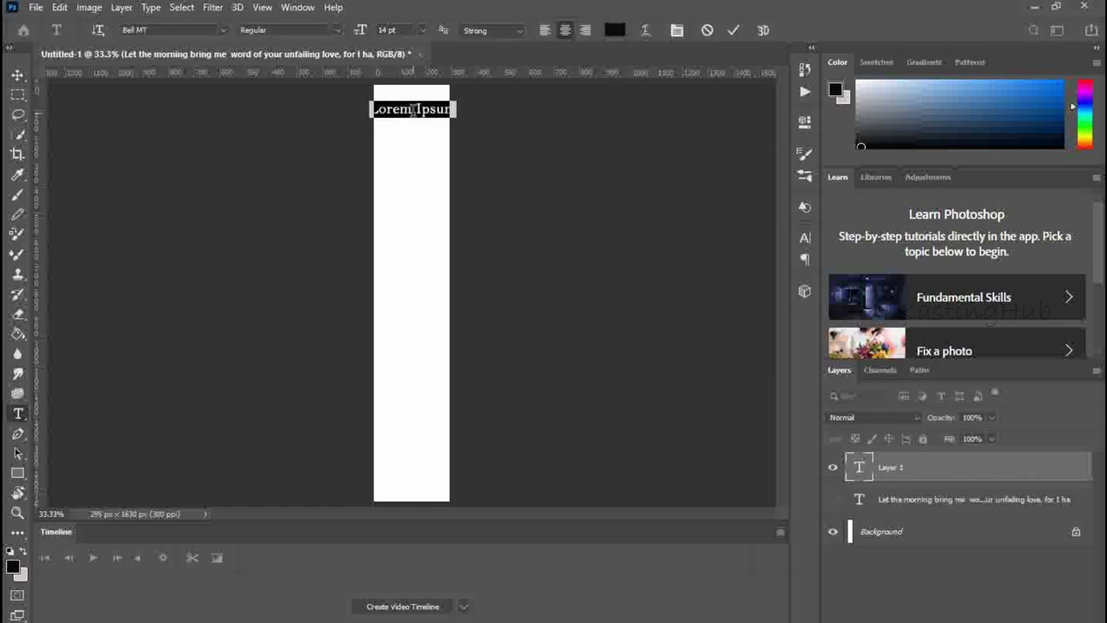
{"action": "type", "text": "The l"}
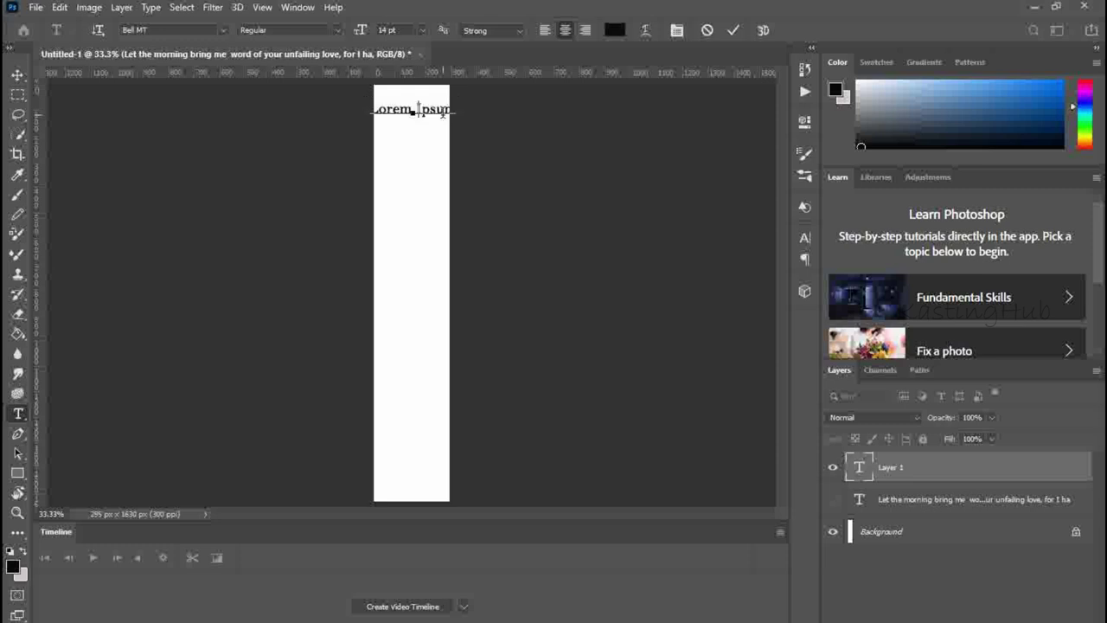
{"action": "type", "text": "ord"}
{"action": "key", "text": "Return"}
{"action": "type", "text": "is my strength"}
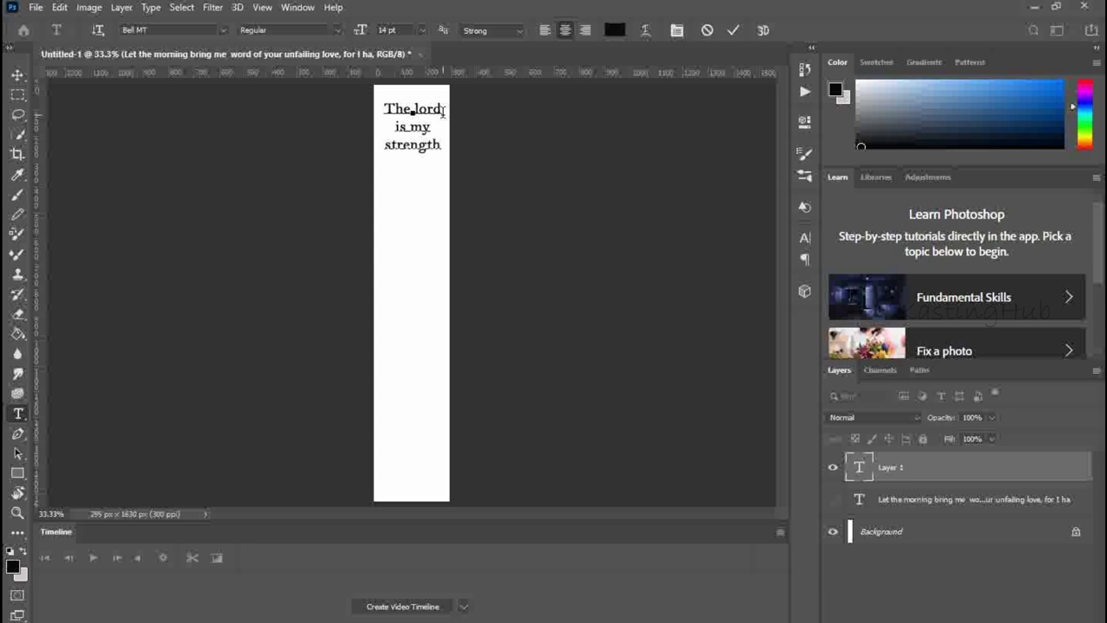
- Continue the second verse with the lines "and my" and "shield"
{"action": "key", "text": "Return"}
{"action": "type", "text": "and my shiel"}
{"action": "key", "text": "BackSpace"}
{"action": "key", "text": "BackSpace"}
{"action": "key", "text": "BackSpace"}
{"action": "key", "text": "BackSpace"}
{"action": "key", "text": "BackSpace"}
{"action": "key", "text": "Return"}
{"action": "type", "text": "shield"}
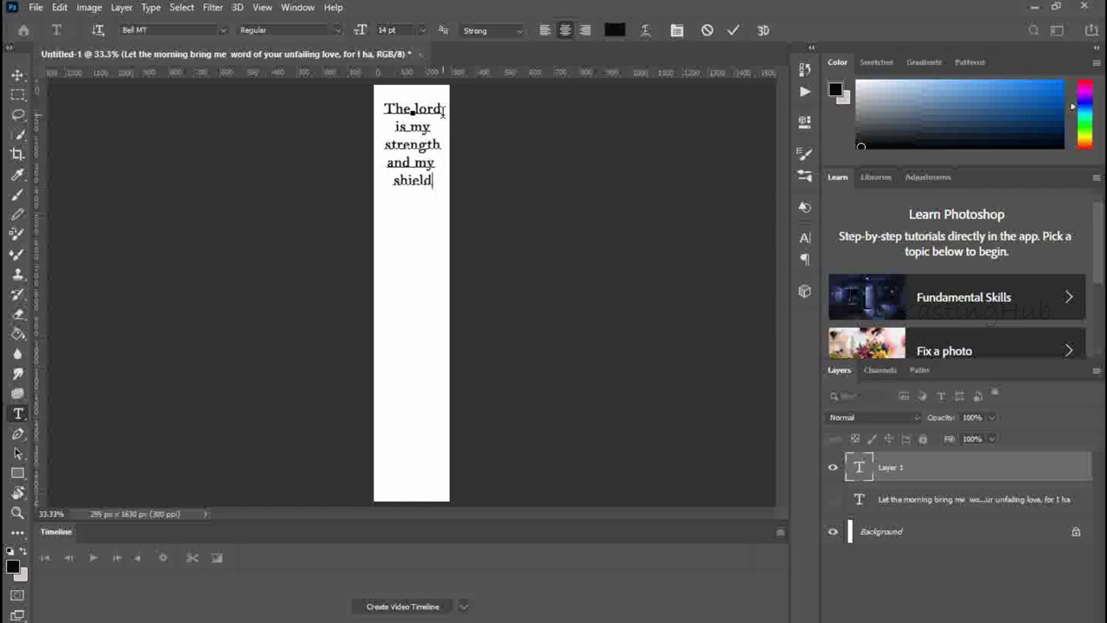
- Continue the second verse with "in him my heart trusts, and I am helped;" and put a semicolon after "shield"
{"action": "type", "text": ":"}
{"action": "key", "text": "Return"}
{"action": "type", "text": "in him my heart trus"}
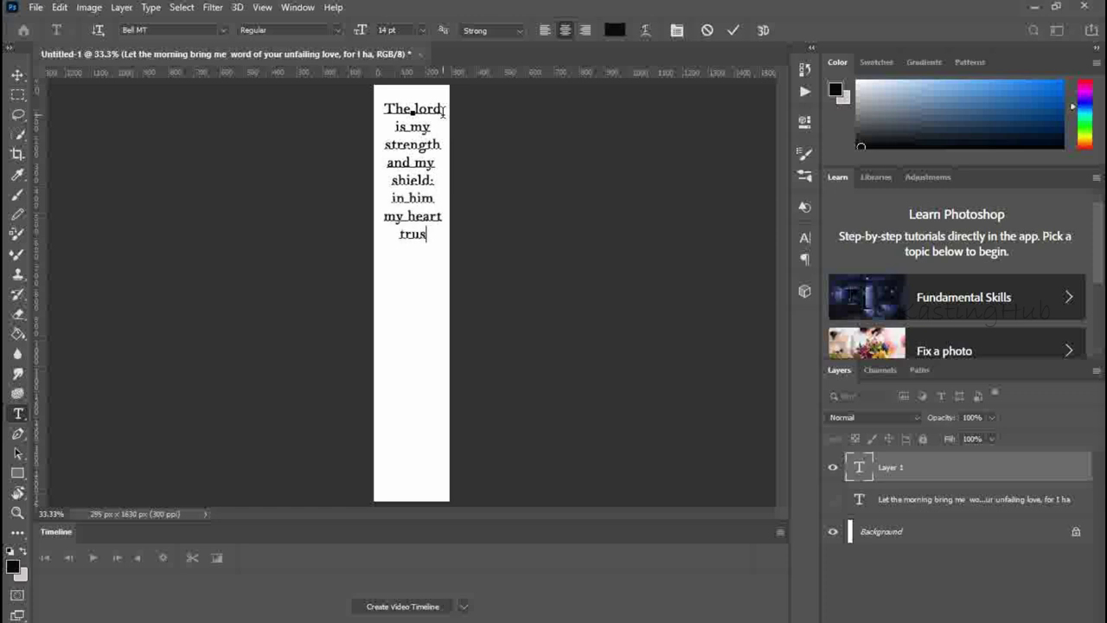
{"action": "type", "text": "ts."}
{"action": "key", "text": "Return"}
{"action": "type", "text": "and I am helped:"}
{"action": "key", "text": "BackSpace"}
{"action": "type", "text": ";"}
{"action": "left_click", "coordinate": [436, 182]}
{"action": "key", "text": "BackSpace"}
{"action": "type", "text": "; "}
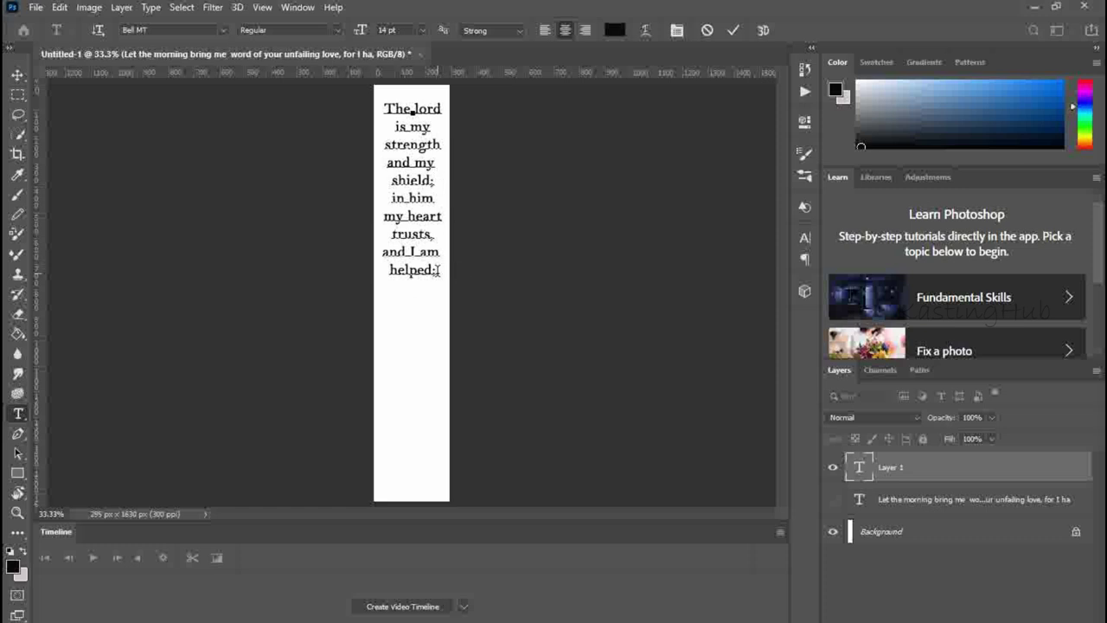
- Continue the second verse in short lines with "my heart exults, and with my song I give thanks to him."
{"action": "type", "text": "my heart"}
{"action": "key", "text": "Return"}
{"action": "type", "text": "exults,"}
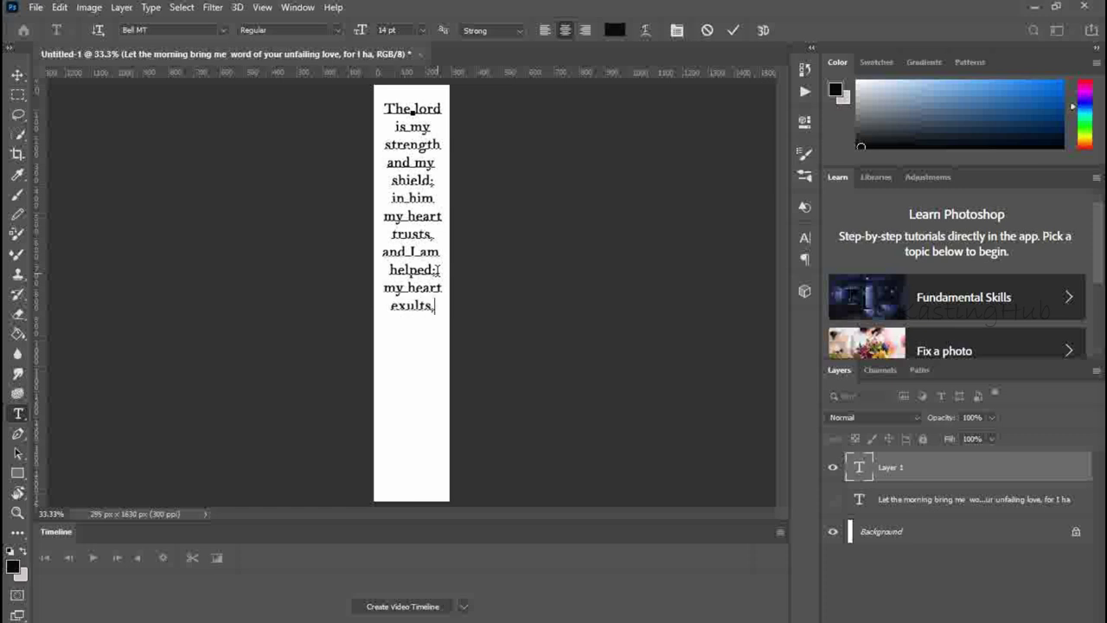
{"action": "key", "text": "Return"}
{"action": "type", "text": "and with my song "}
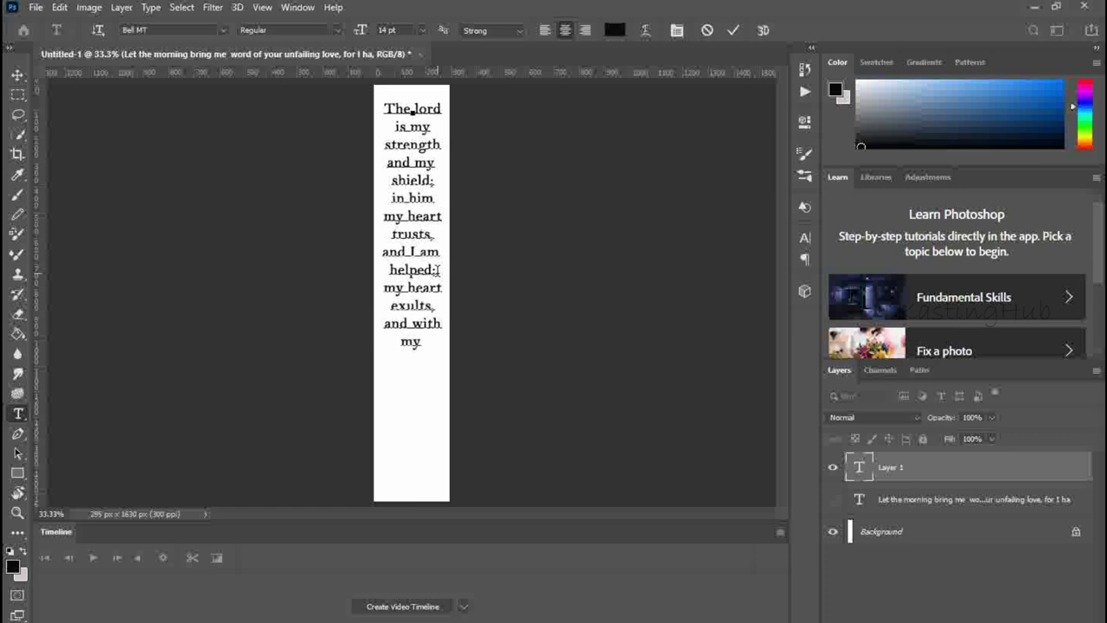
{"action": "type", "text": "I give "}
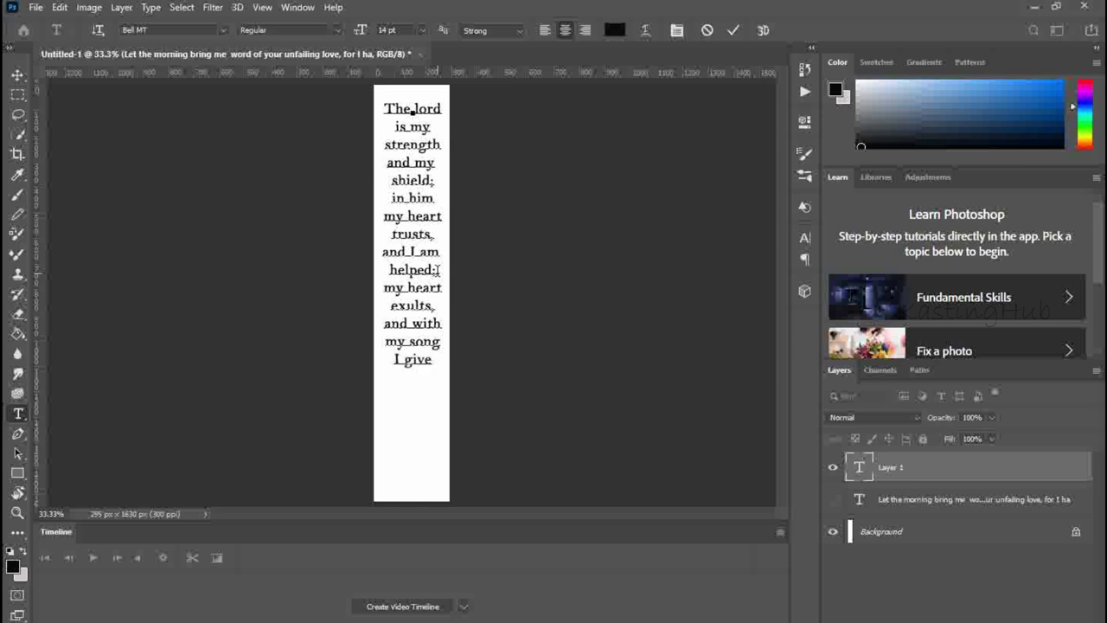
{"action": "type", "text": "thanks to him."}
- Add "PSALM 28:7" below a blank line under the second verse, and hide that text layer
{"action": "key", "text": "Return"}
{"action": "key", "text": "Return"}
{"action": "type", "text": "PSALM"}
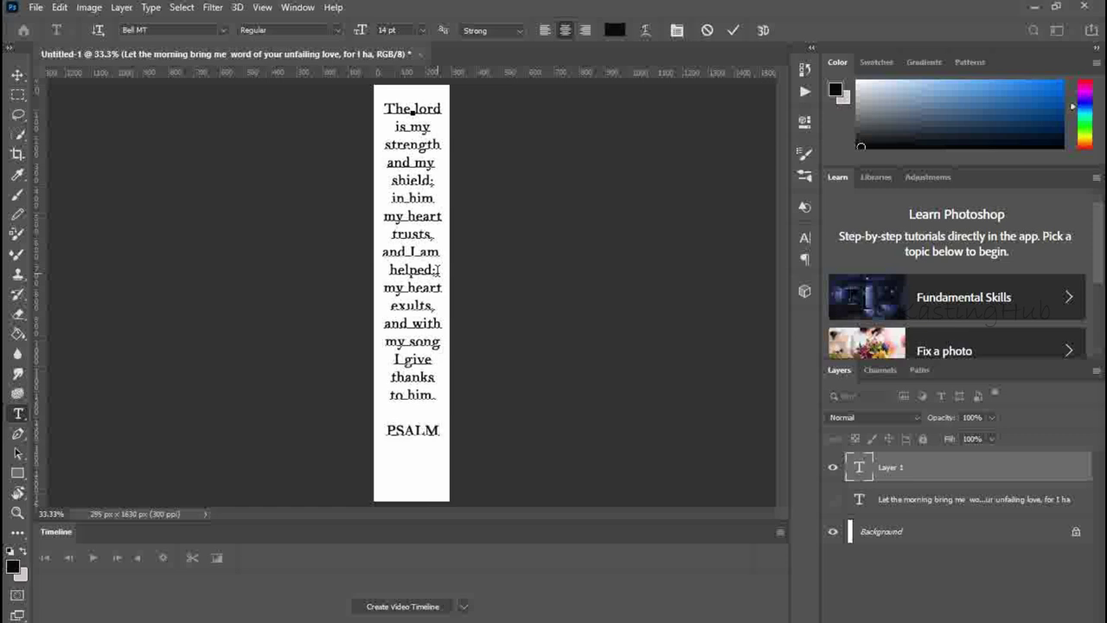
{"action": "type", "text": " 28:7"}
{"action": "left_click", "coordinate": [834, 467]}
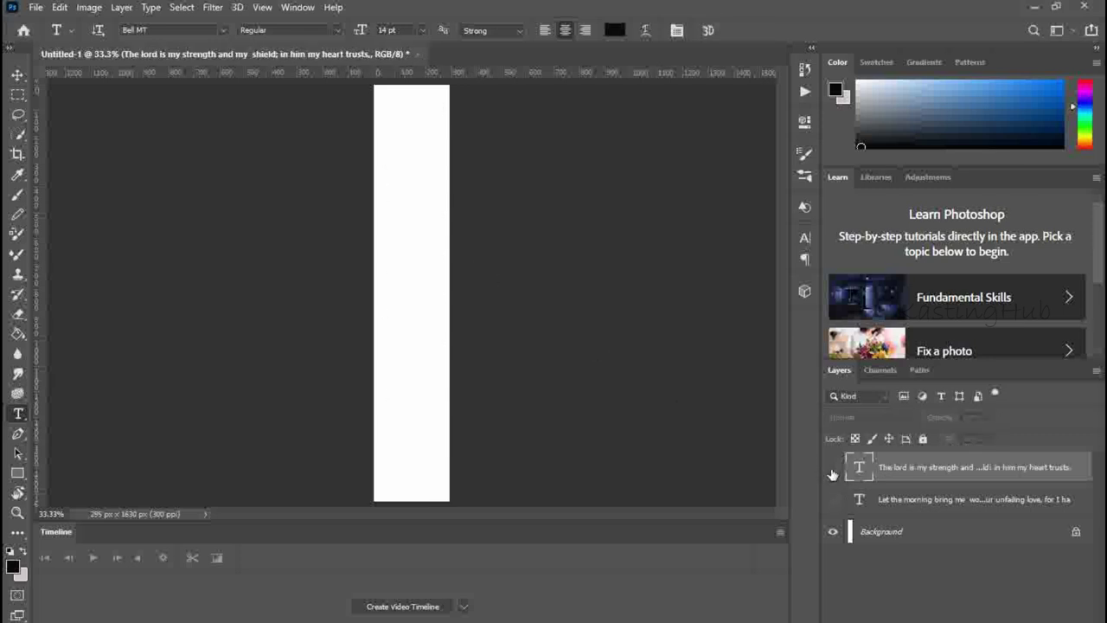
- Start a third text layer reading "Therefore" near the top of the strip and centre it across the width
{"action": "left_click", "coordinate": [402, 121]}
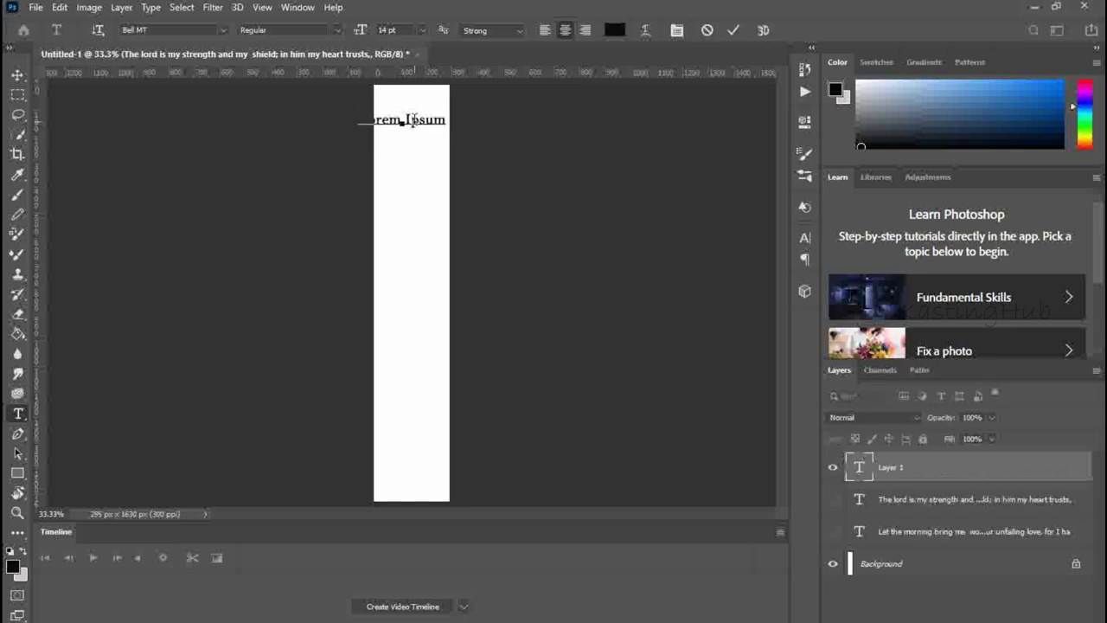
{"action": "key", "text": "BackSpace"}
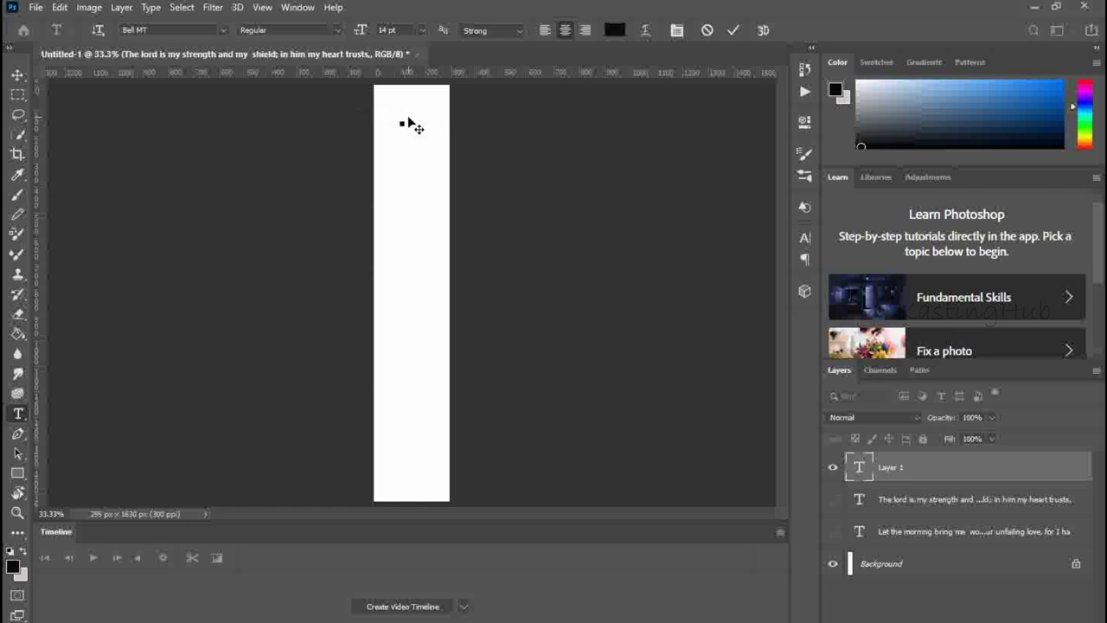
{"action": "type", "text": "Therefore"}
{"action": "left_click_drag", "start_coordinate": [439, 121], "coordinate": [394, 124]}
{"action": "left_click", "coordinate": [17, 77]}
{"action": "left_click", "coordinate": [17, 413]}
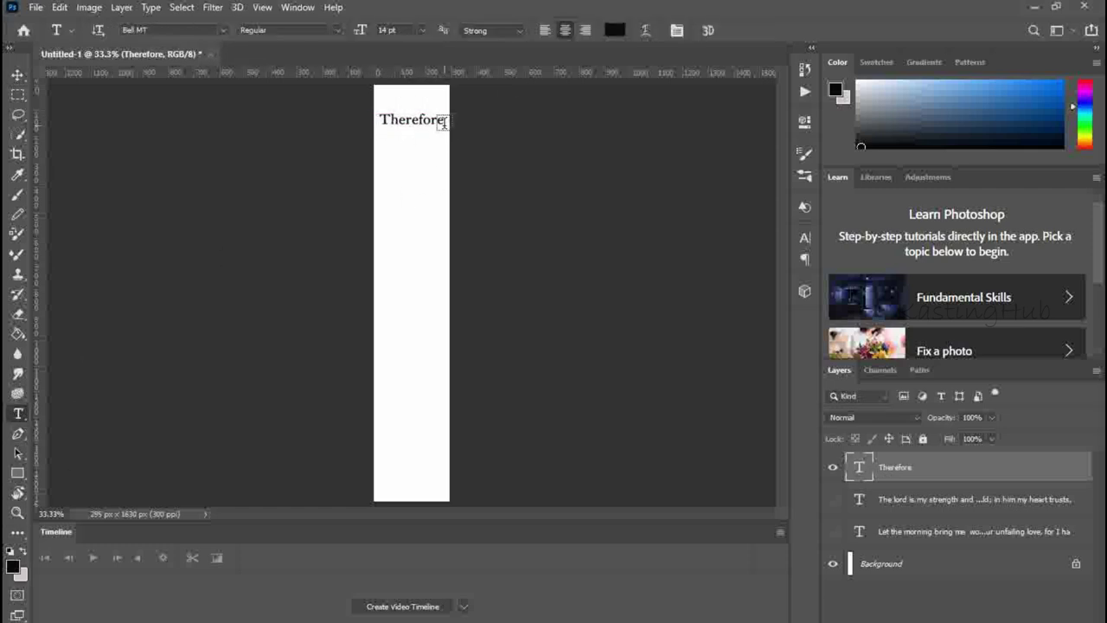
- Continue the third verse below "Therefore" in short lines with "do not worry about tomorrow"
{"action": "left_click", "coordinate": [443, 124]}
{"action": "key", "text": "Escape"}
{"action": "left_click", "coordinate": [441, 121]}
{"action": "key", "text": "Return"}
{"action": "type", "text": "do not worry"}
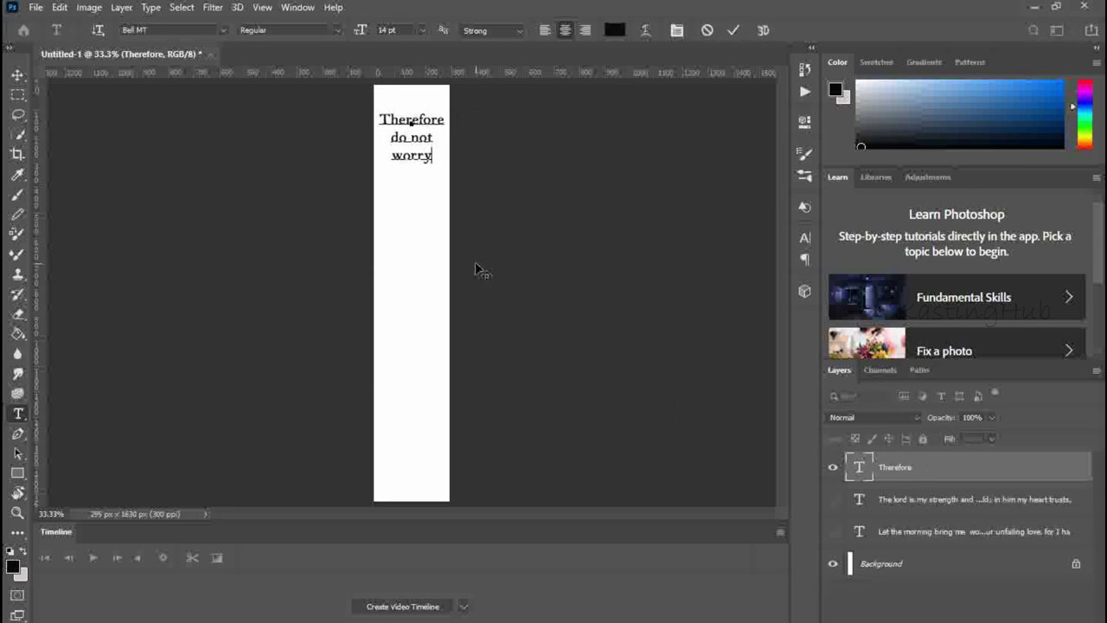
{"action": "key", "text": "Return"}
{"action": "type", "text": "about"}
{"action": "key", "text": "Return"}
{"action": "type", "text": "tomorrow"}
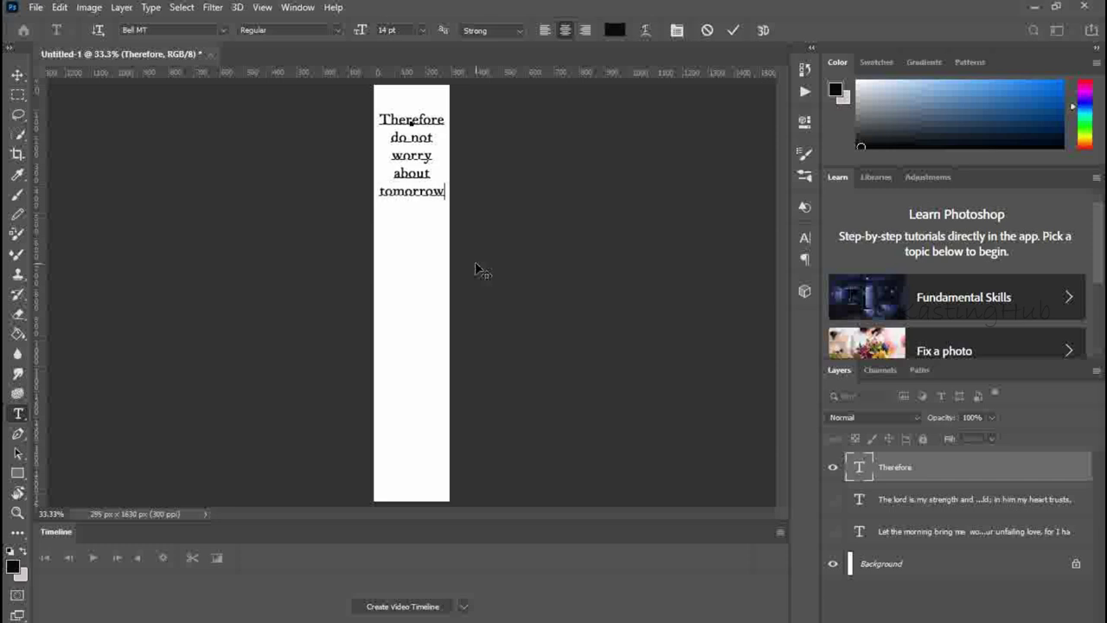
- Add a comma after "tomorrow" and continue the third verse in short lines with "for tomorrow will worry about"
{"action": "type", "text": ","}
{"action": "key", "text": "Return"}
{"action": "type", "text": "for tomorrow"}
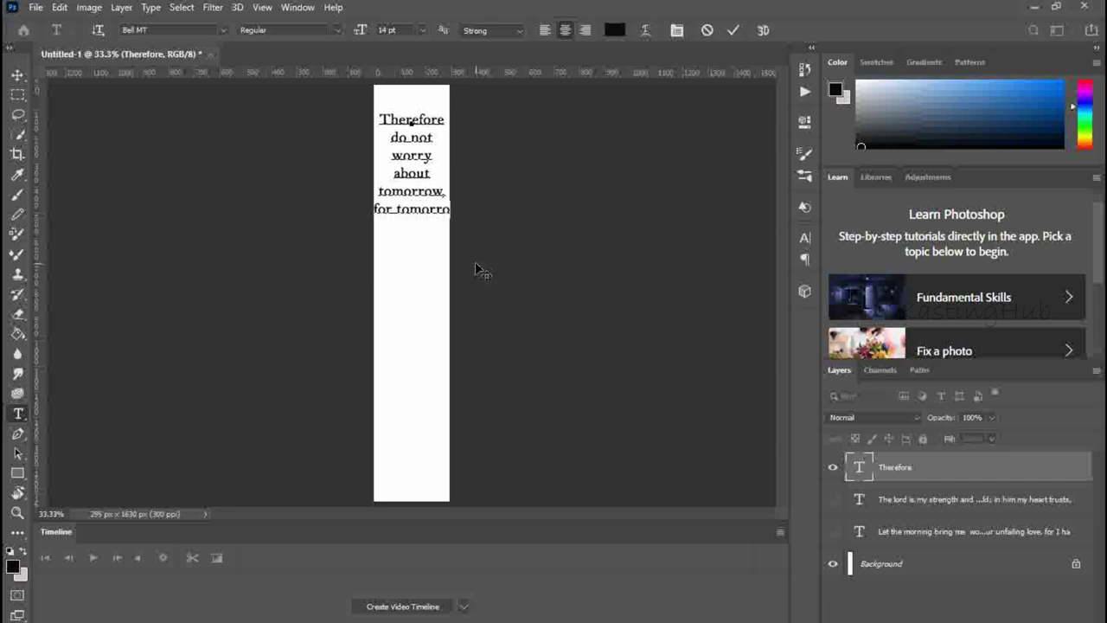
{"action": "left_click", "coordinate": [394, 209]}
{"action": "key", "text": "Return"}
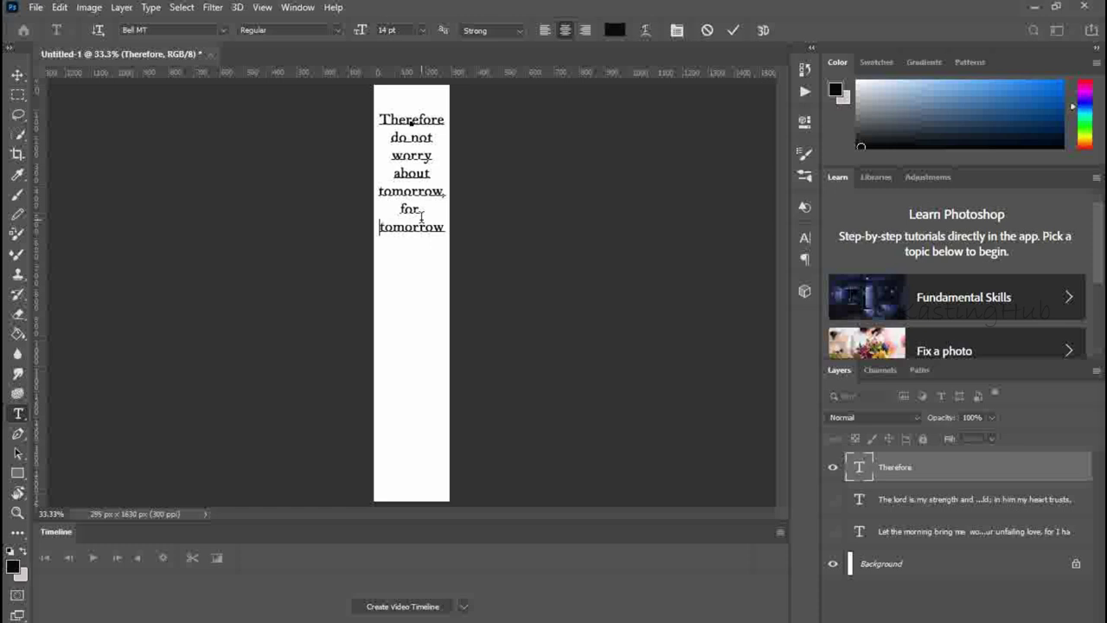
{"action": "type", "text": "will worry about"}
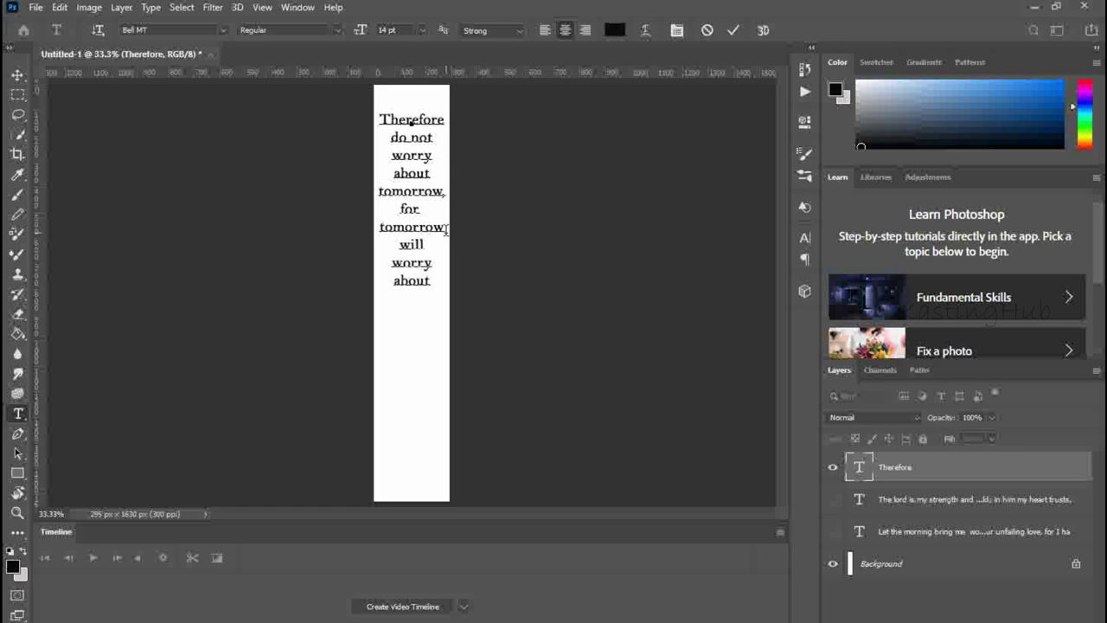
- Finish the third verse with "itself. Each day has enough trouble of its own." and add "MATTHEW 6:34" below a blank line
{"action": "type", "text": " itself. Each day has enough"}
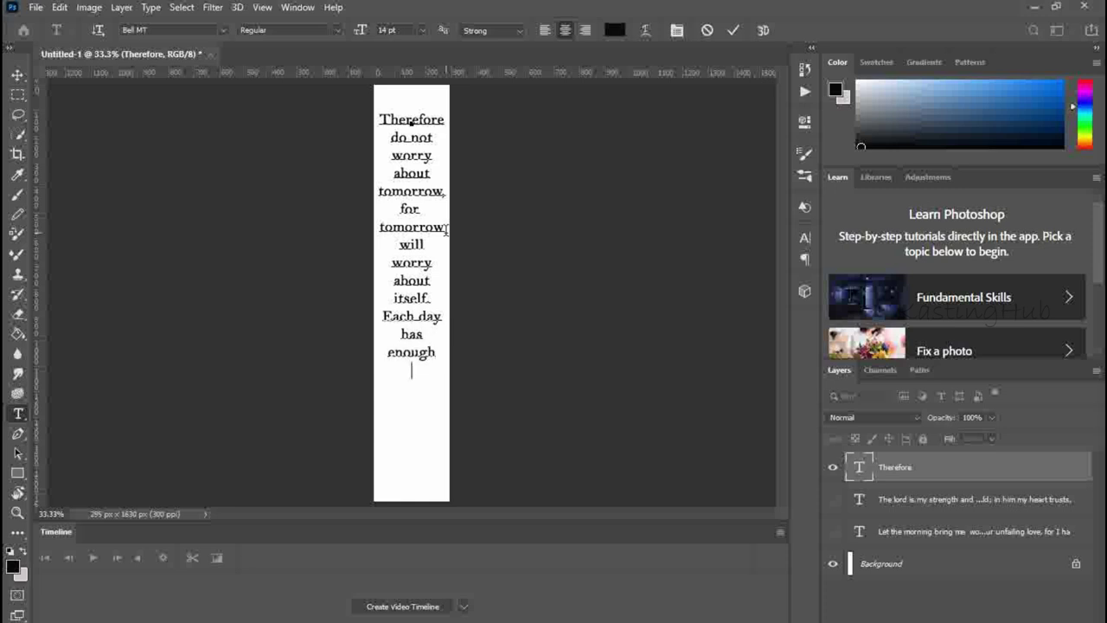
{"action": "type", "text": "ouble of its own"}
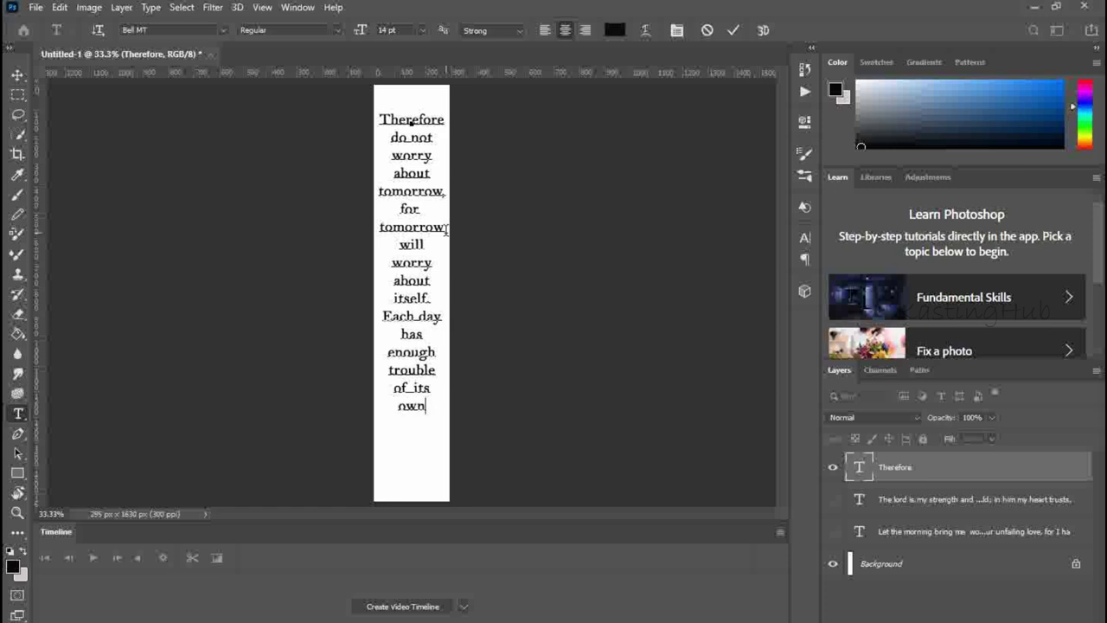
{"action": "type", "text": ".  MATTHEW"}
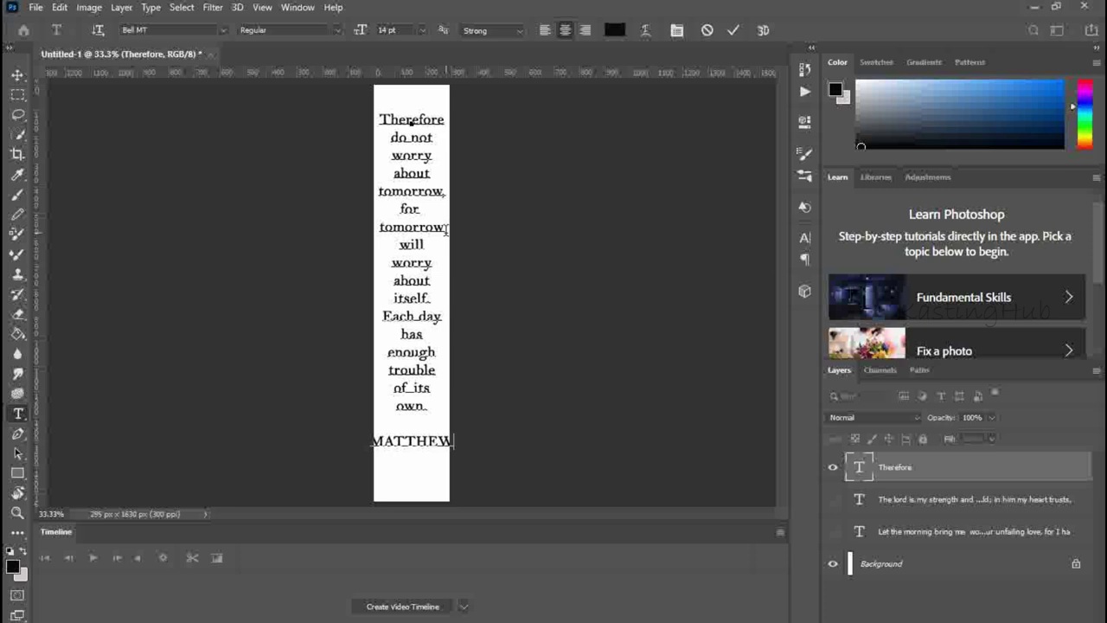
{"action": "type", "text": " 6:34"}
- Set the "MATTHEW 6:34" reference to 12 pt and commit the third verse's text
{"action": "left_click_drag", "start_coordinate": [373, 441], "coordinate": [452, 437]}
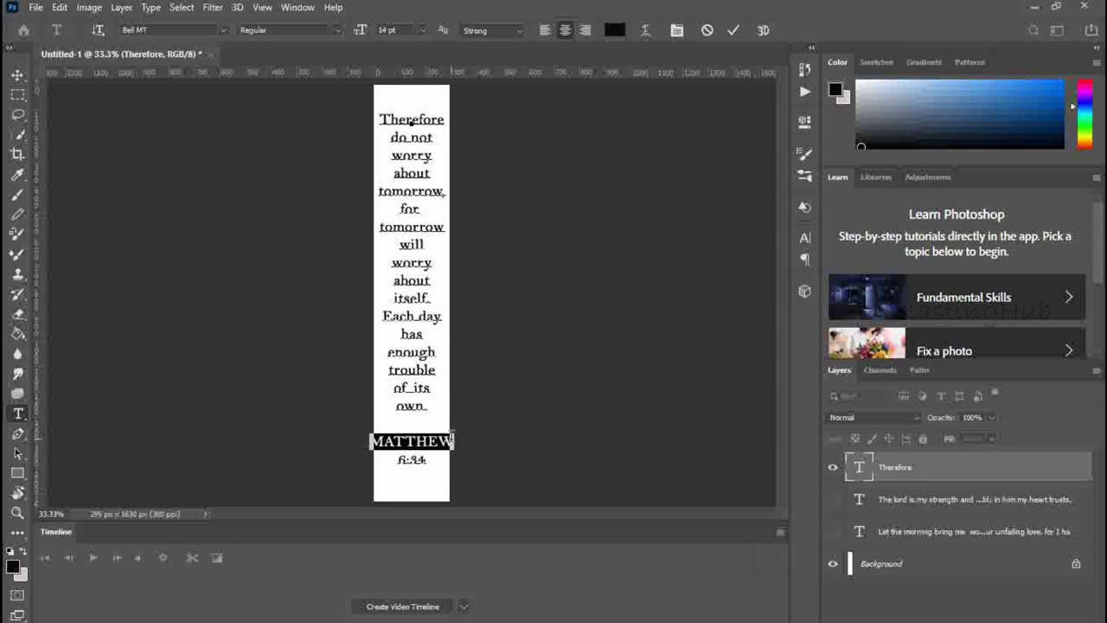
{"action": "left_click_drag", "start_coordinate": [371, 441], "coordinate": [440, 462]}
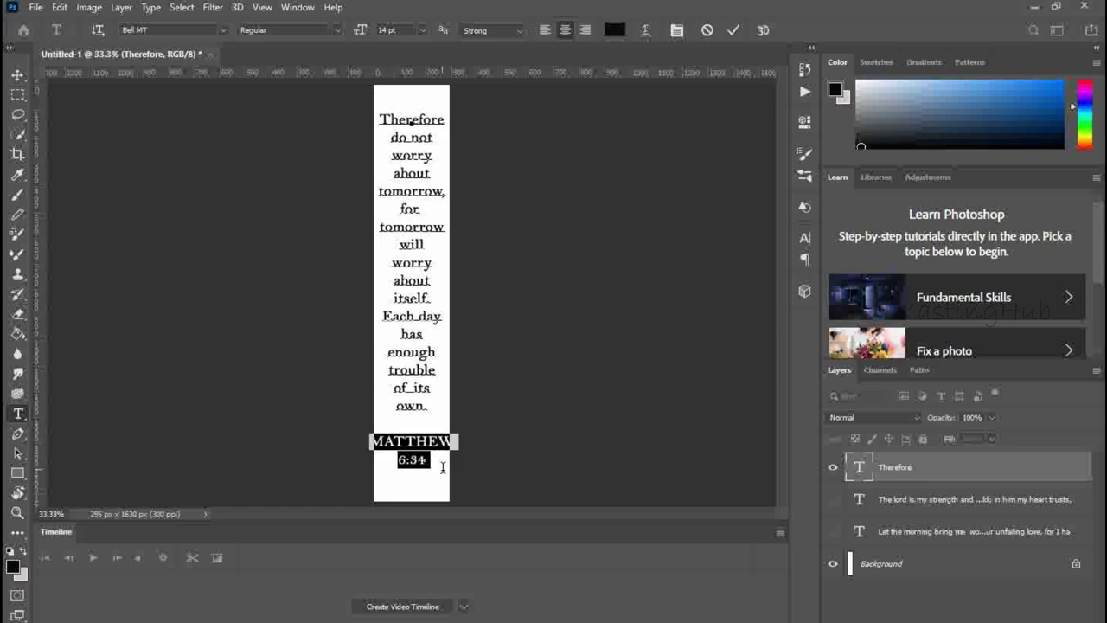
{"action": "left_click", "coordinate": [421, 30]}
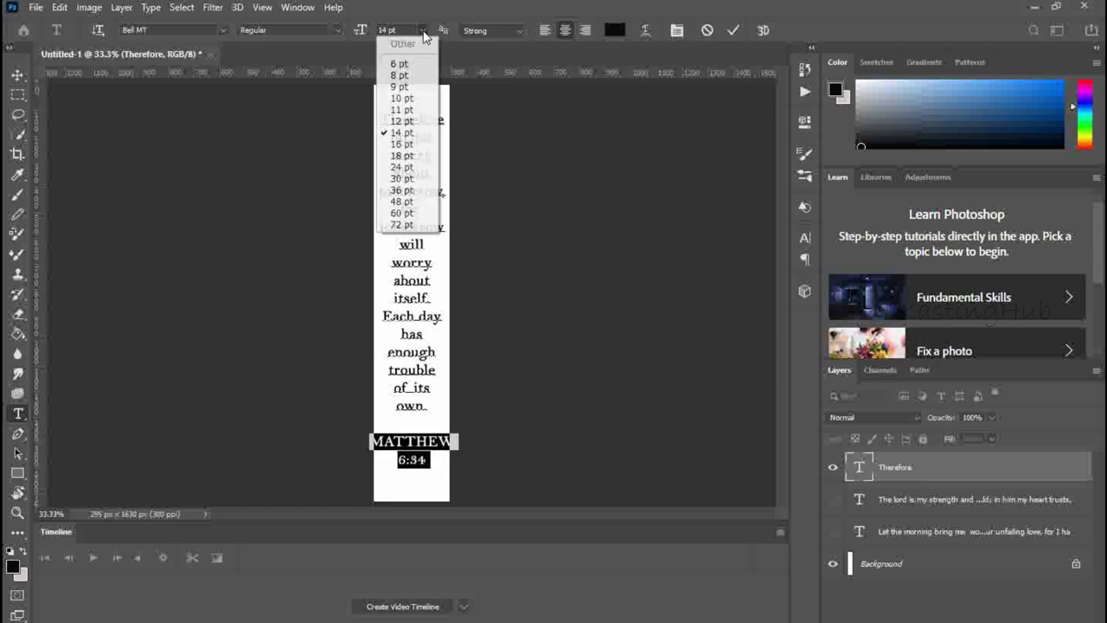
{"action": "left_click", "coordinate": [407, 119]}
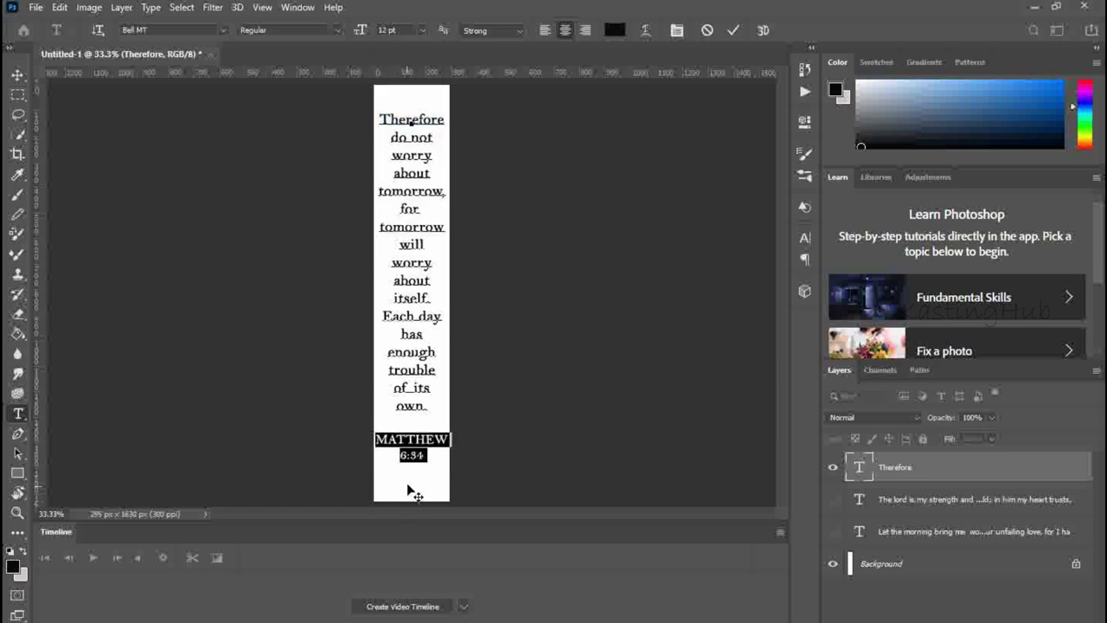
{"action": "left_click", "coordinate": [17, 75]}
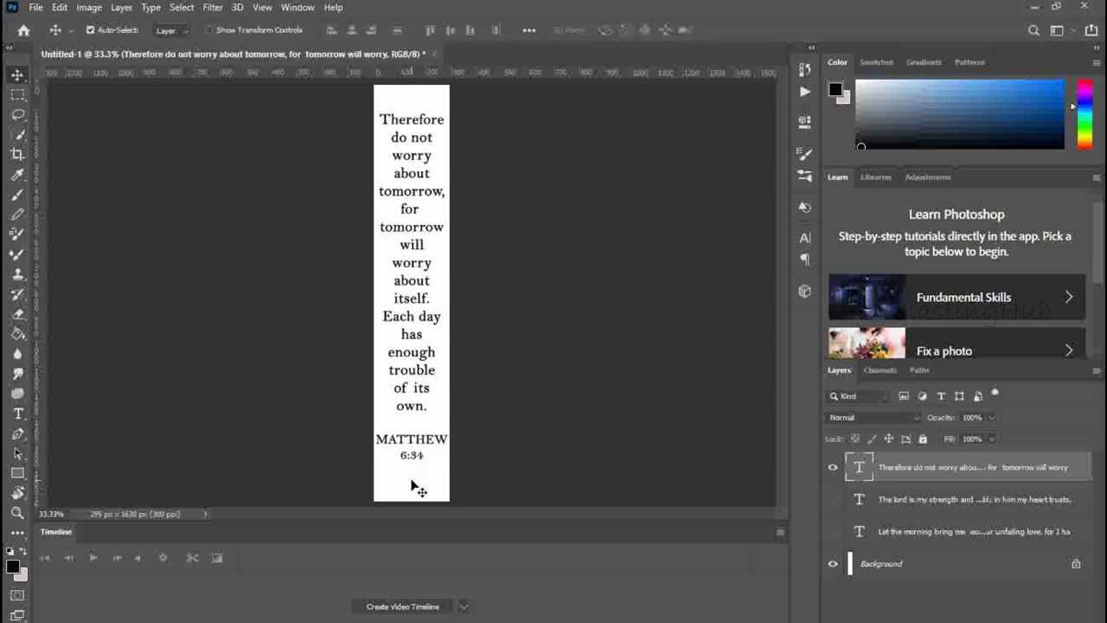
- Toggle the verse layers' visibility so that only the first verse, "Let the morning bring me", is shown
{"action": "left_click", "coordinate": [833, 467]}
{"action": "left_click", "coordinate": [833, 531]}
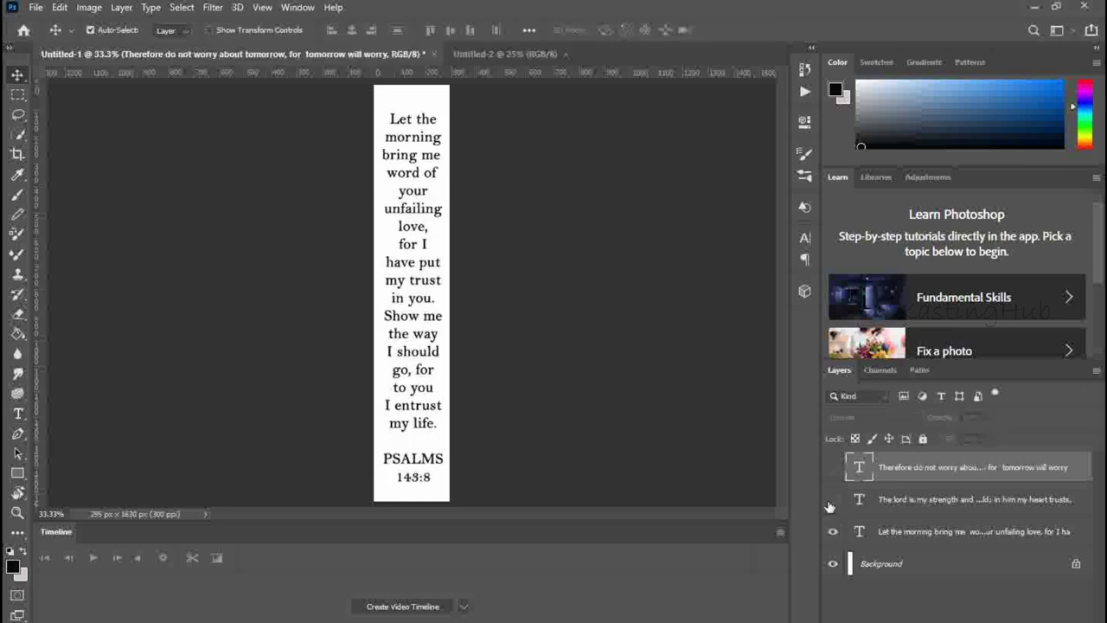
{"action": "left_click", "coordinate": [833, 467]}
{"action": "left_click", "coordinate": [833, 499]}
{"action": "left_click", "coordinate": [833, 531]}
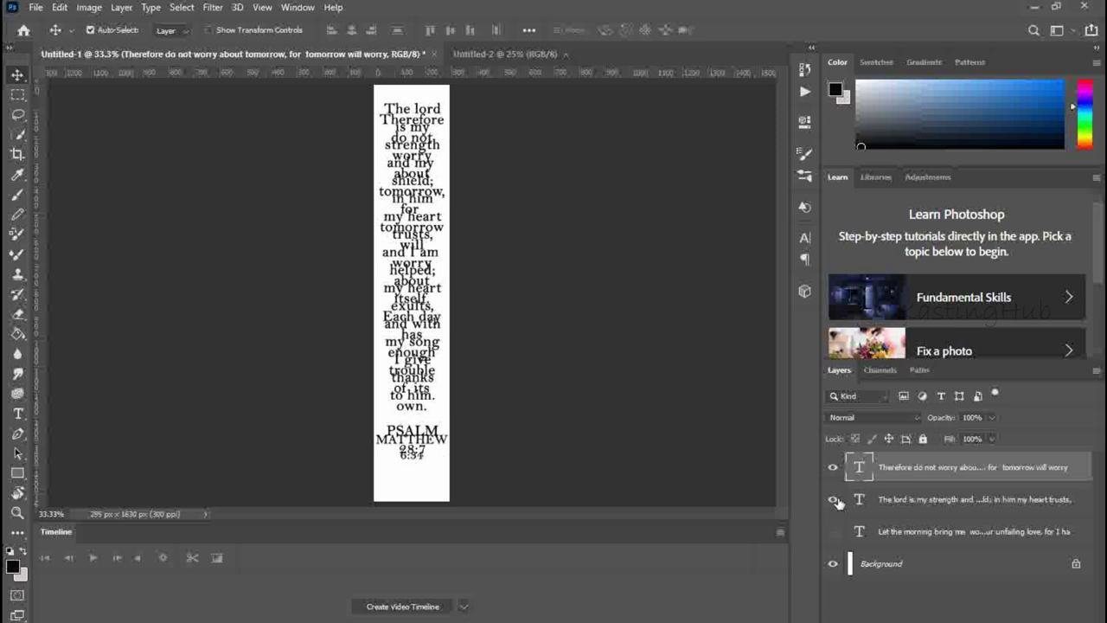
{"action": "left_click", "coordinate": [833, 499]}
{"action": "left_click", "coordinate": [833, 467]}
{"action": "left_click", "coordinate": [832, 531]}
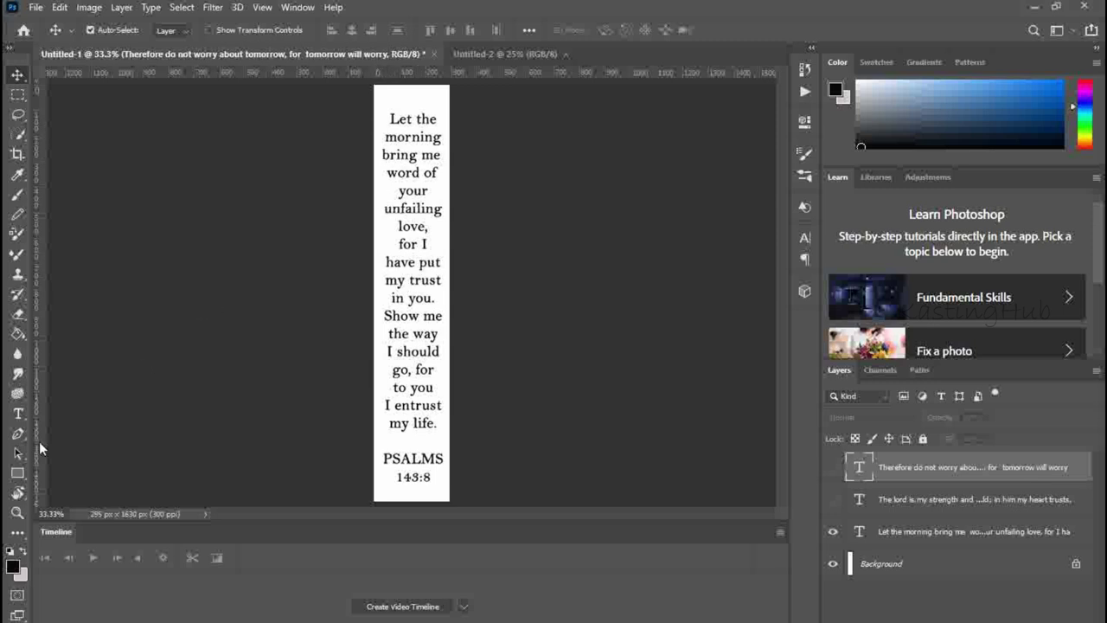
- Copy the first part of the first verse, from "Let the" through "in you."
{"action": "left_click", "coordinate": [17, 414]}
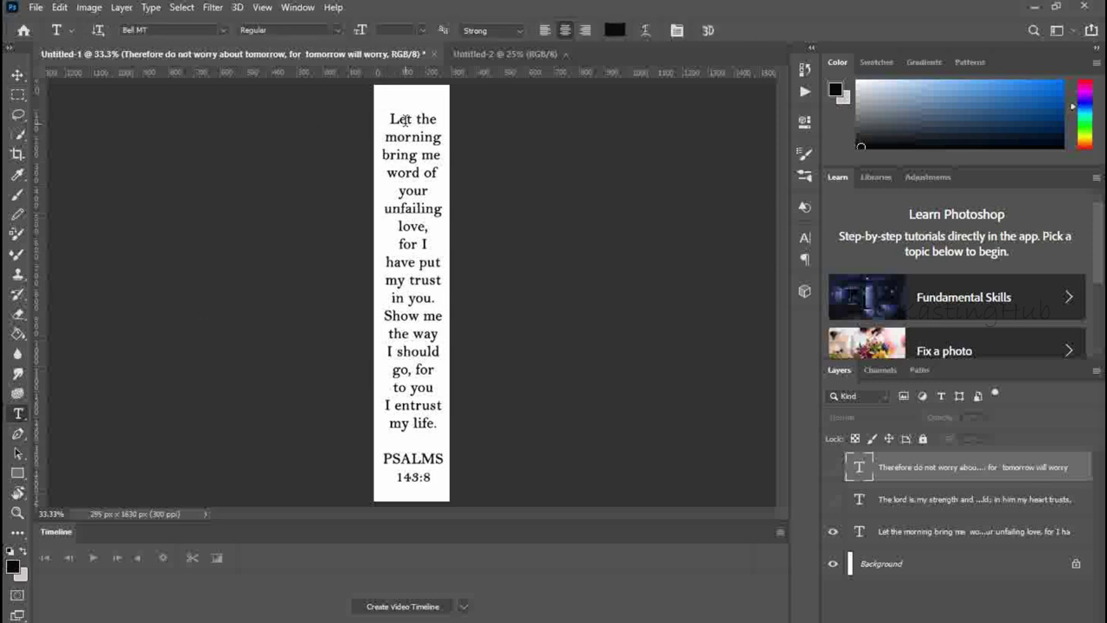
{"action": "left_click_drag", "start_coordinate": [387, 118], "coordinate": [435, 298]}
{"action": "right_click", "coordinate": [419, 262]}
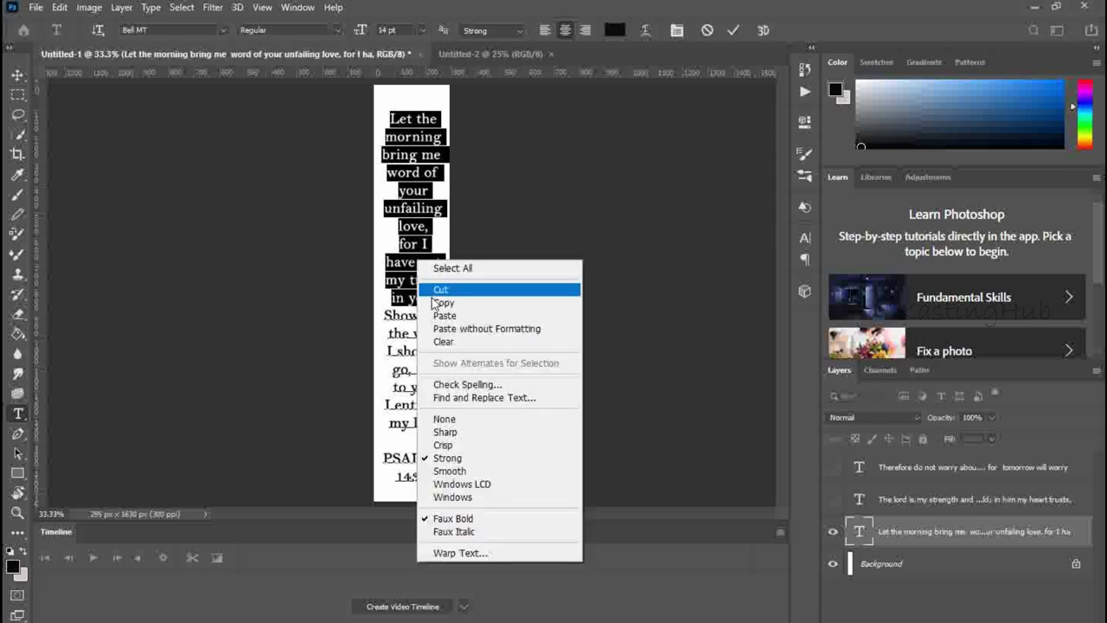
{"action": "left_click", "coordinate": [435, 301]}
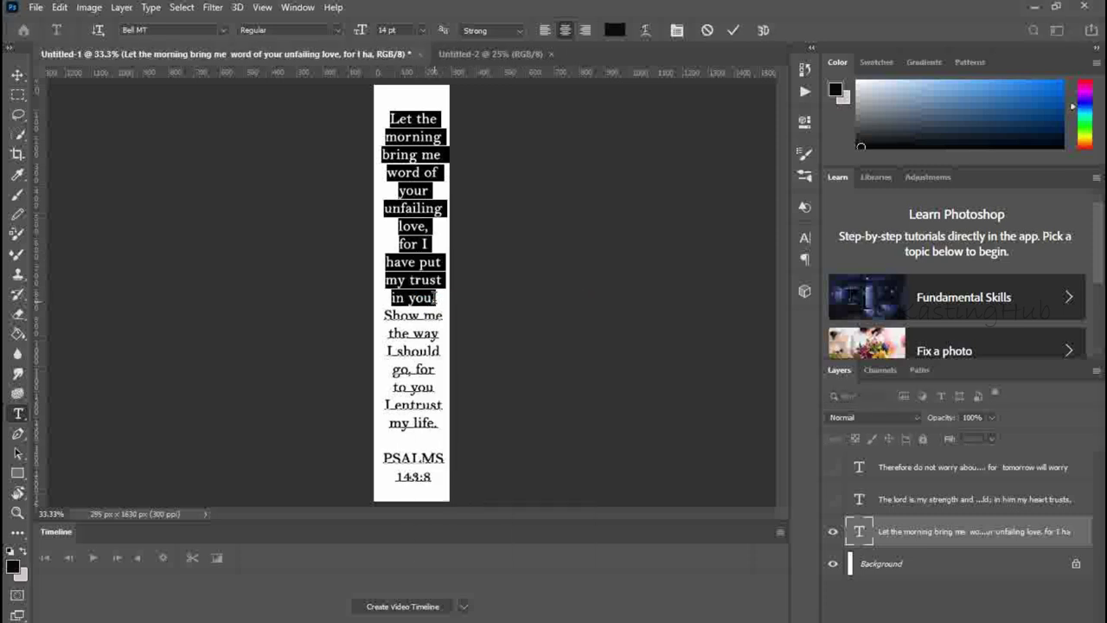
- Paste the copied lines as a new text layer near the upper-left corner of the page in Untitled-2
{"action": "left_click", "coordinate": [481, 52]}
{"action": "left_click", "coordinate": [215, 115]}
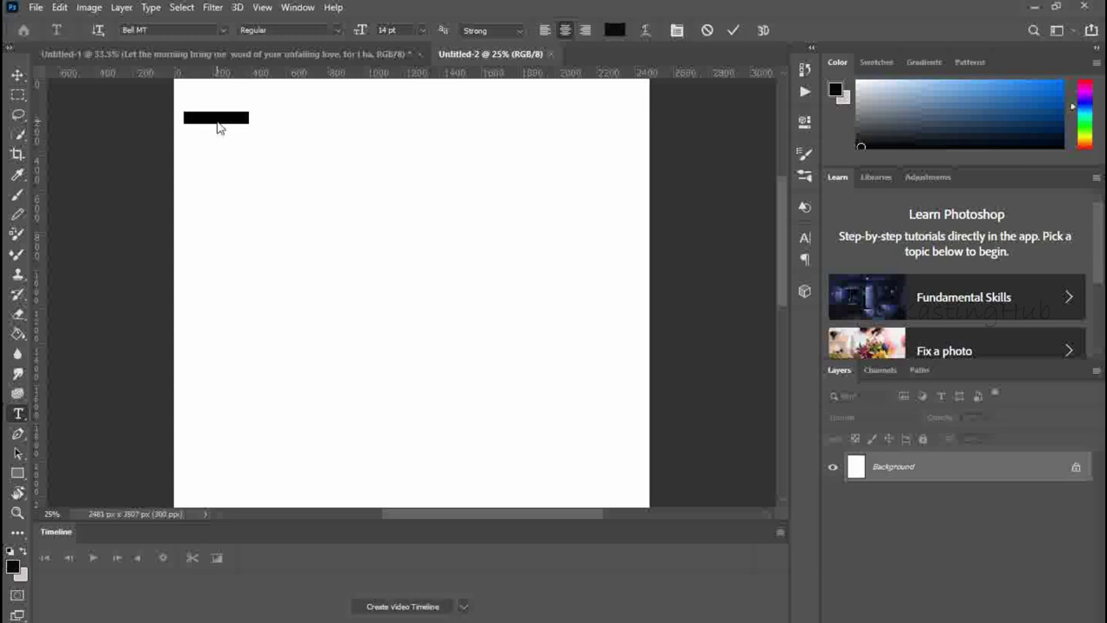
{"action": "right_click", "coordinate": [217, 124]}
{"action": "left_click", "coordinate": [214, 123]}
{"action": "double_click", "coordinate": [213, 123]}
{"action": "triple_click", "coordinate": [214, 123]}
{"action": "right_click", "coordinate": [214, 123]}
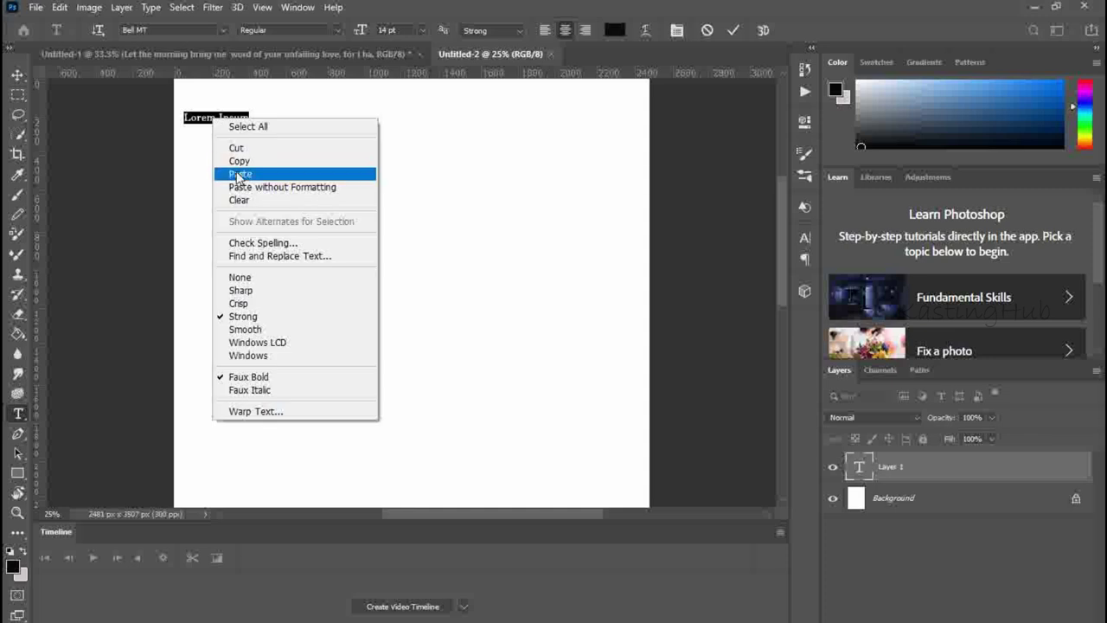
{"action": "left_click", "coordinate": [235, 173]}
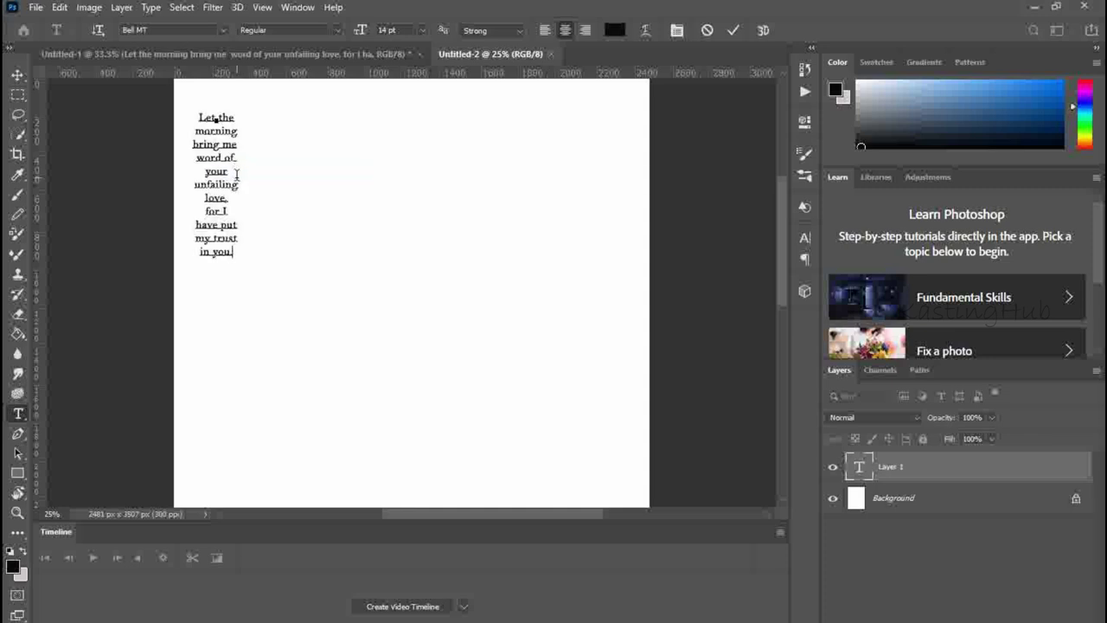
{"action": "scroll", "coordinate": [305, 246], "scroll_direction": "up", "scroll_amount": 1}
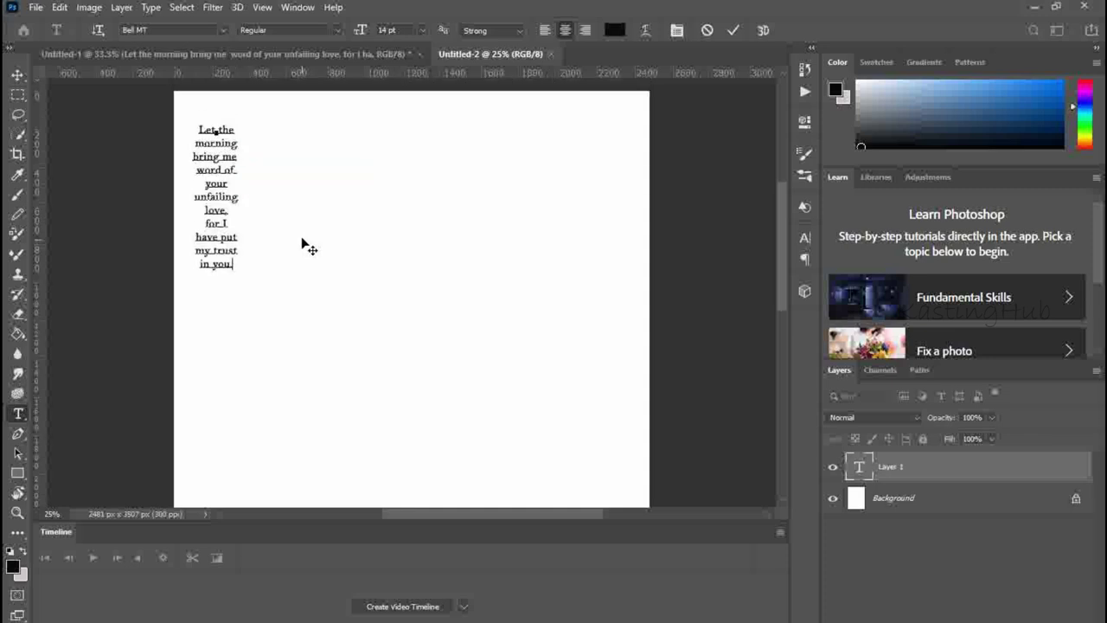
- In Untitled-1, copy the rest of the first verse, from "Show me" through the "PSALMS 143:8" reference
{"action": "left_click", "coordinate": [321, 54]}
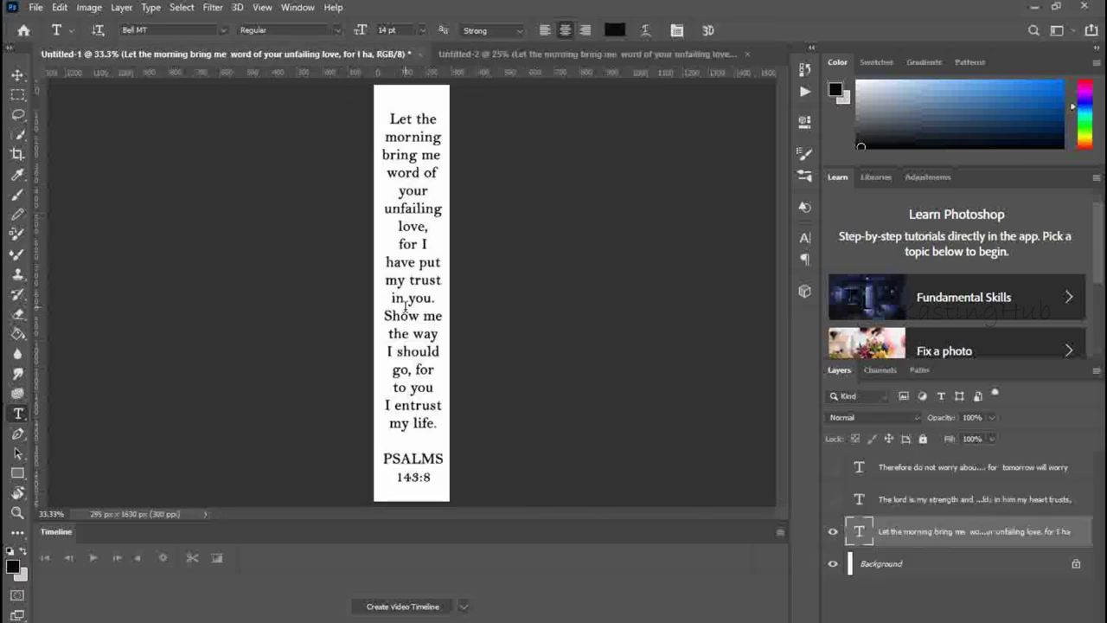
{"action": "left_click", "coordinate": [387, 321]}
{"action": "left_click_drag", "start_coordinate": [386, 322], "coordinate": [438, 474]}
{"action": "right_click", "coordinate": [438, 474]}
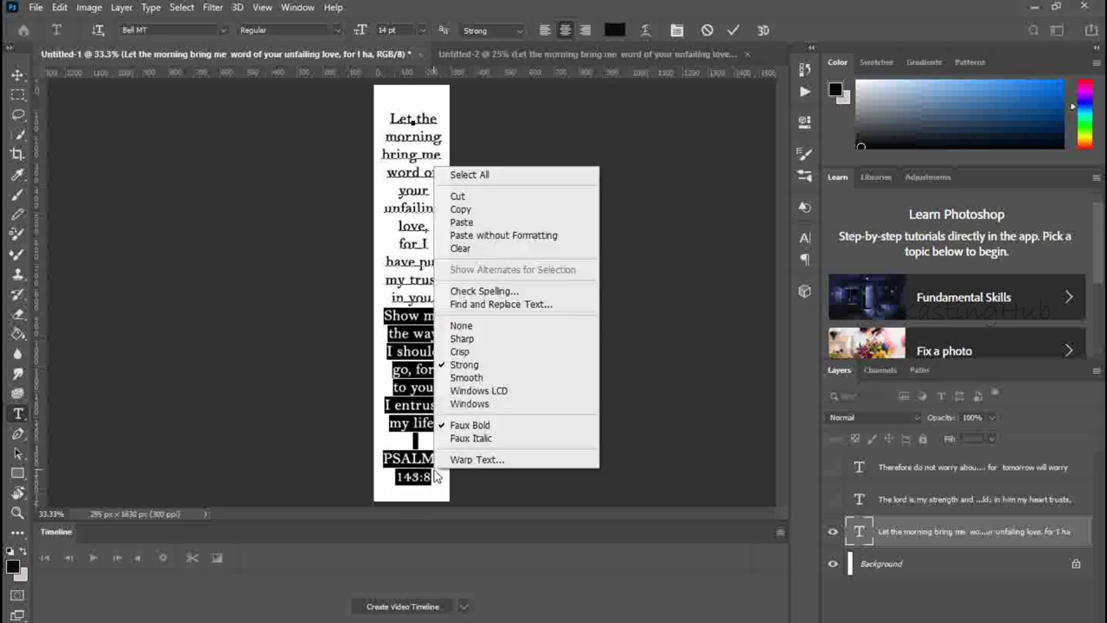
{"action": "left_click", "coordinate": [458, 210]}
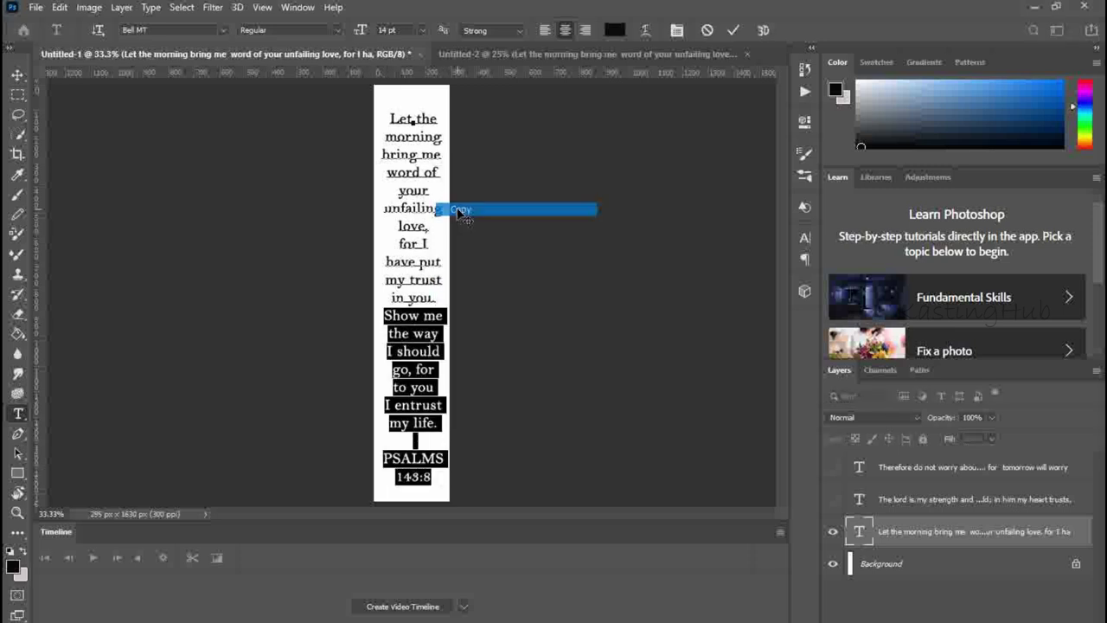
- Paste the second part as a new text layer in Untitled-2 and place it slightly apart to the right of the first column
{"action": "left_click", "coordinate": [497, 54]}
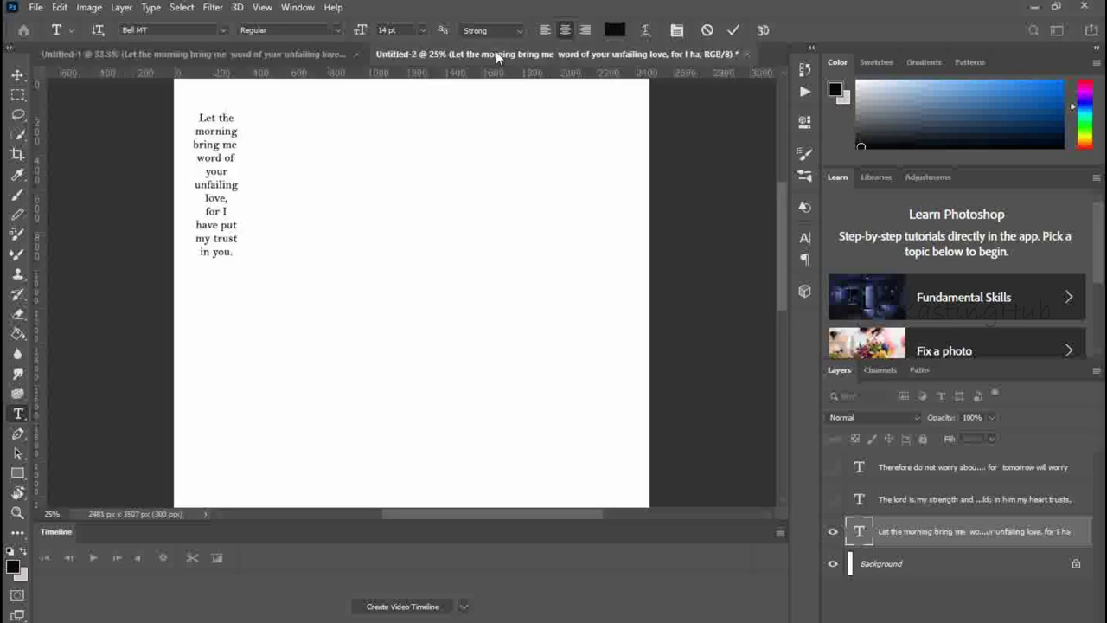
{"action": "left_click", "coordinate": [261, 118]}
{"action": "right_click", "coordinate": [261, 120]}
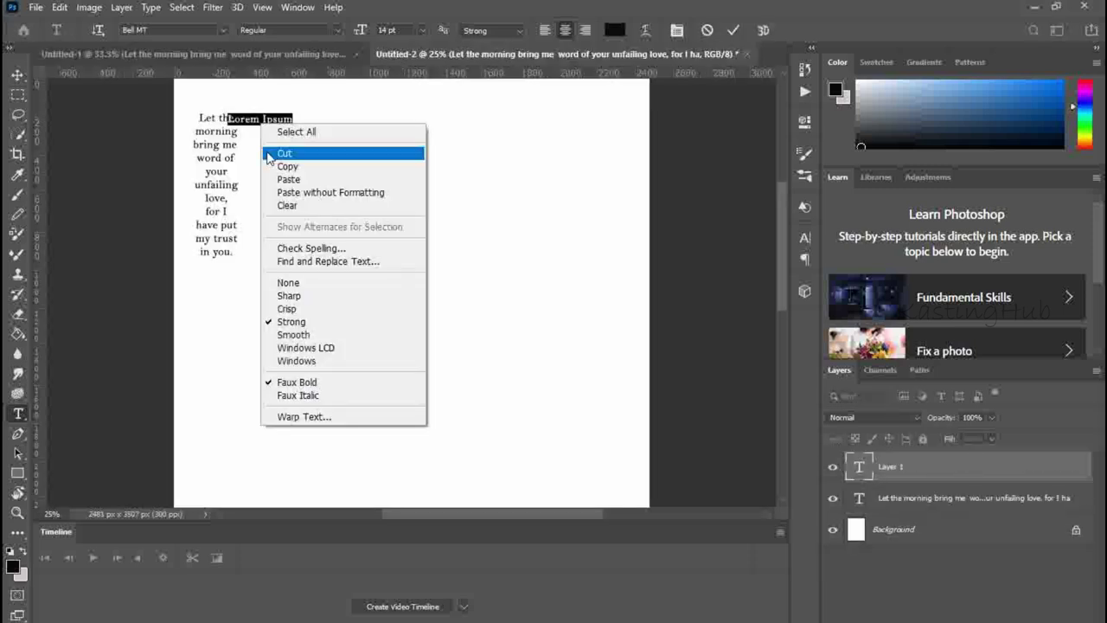
{"action": "left_click", "coordinate": [295, 179]}
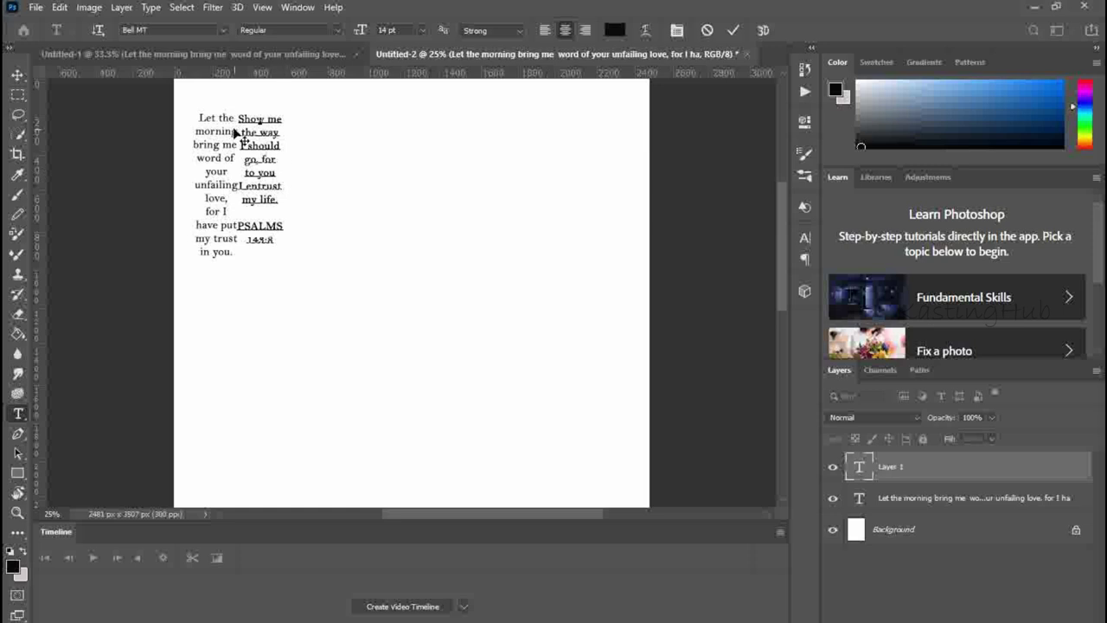
{"action": "left_click", "coordinate": [17, 74]}
{"action": "left_click_drag", "start_coordinate": [250, 129], "coordinate": [262, 129]}
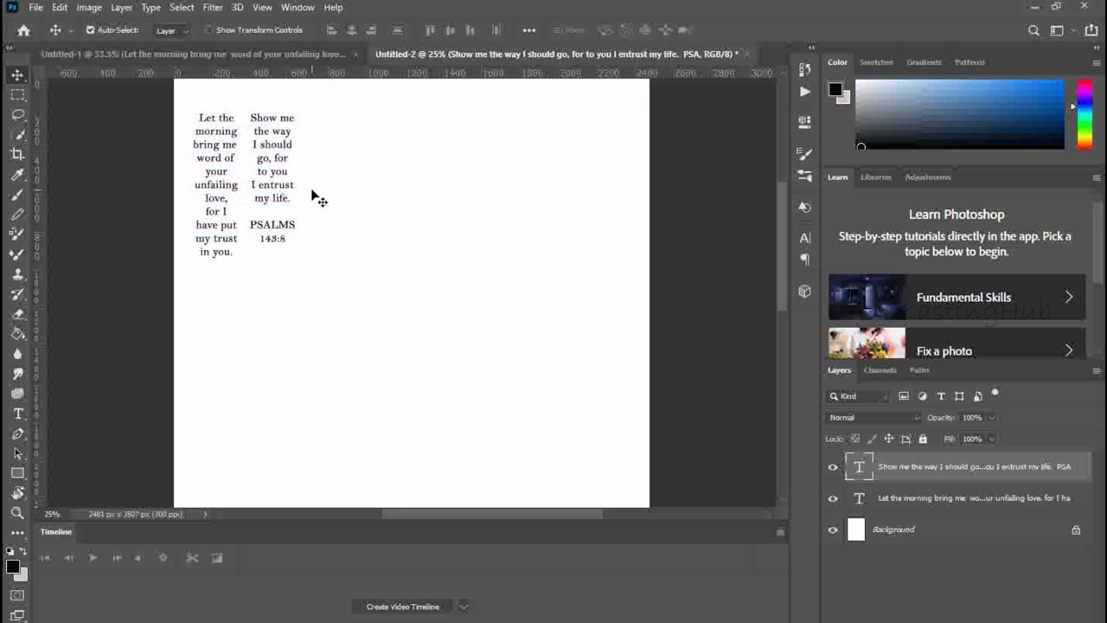
- In Untitled-1, show only the second verse instead of the first and copy its lines from "The lord" through "helped;"
{"action": "left_click", "coordinate": [312, 52]}
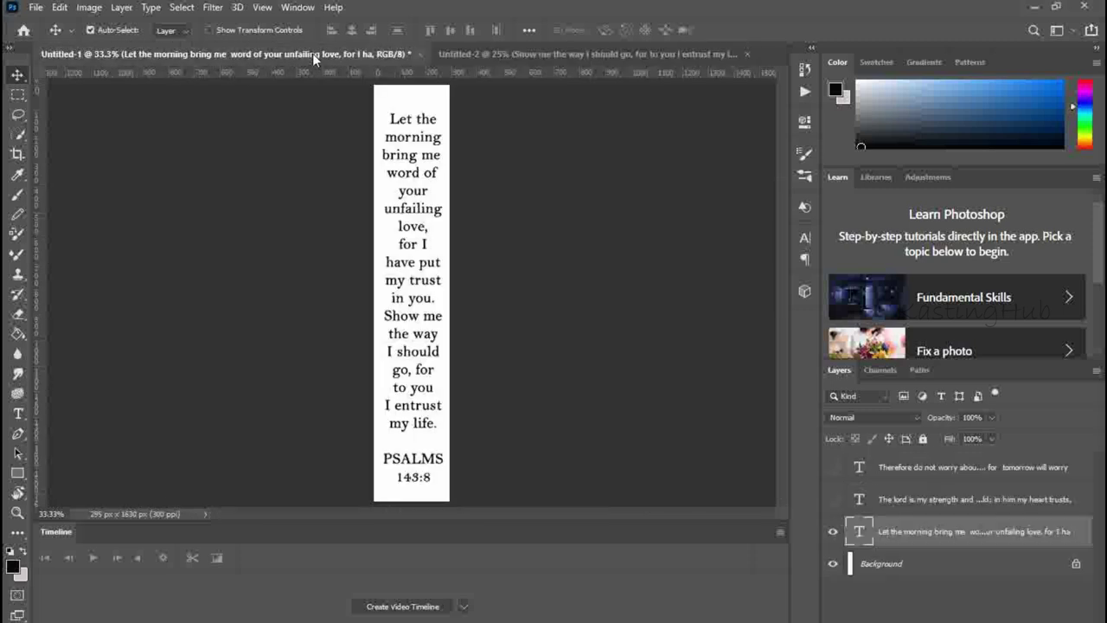
{"action": "left_click", "coordinate": [833, 532]}
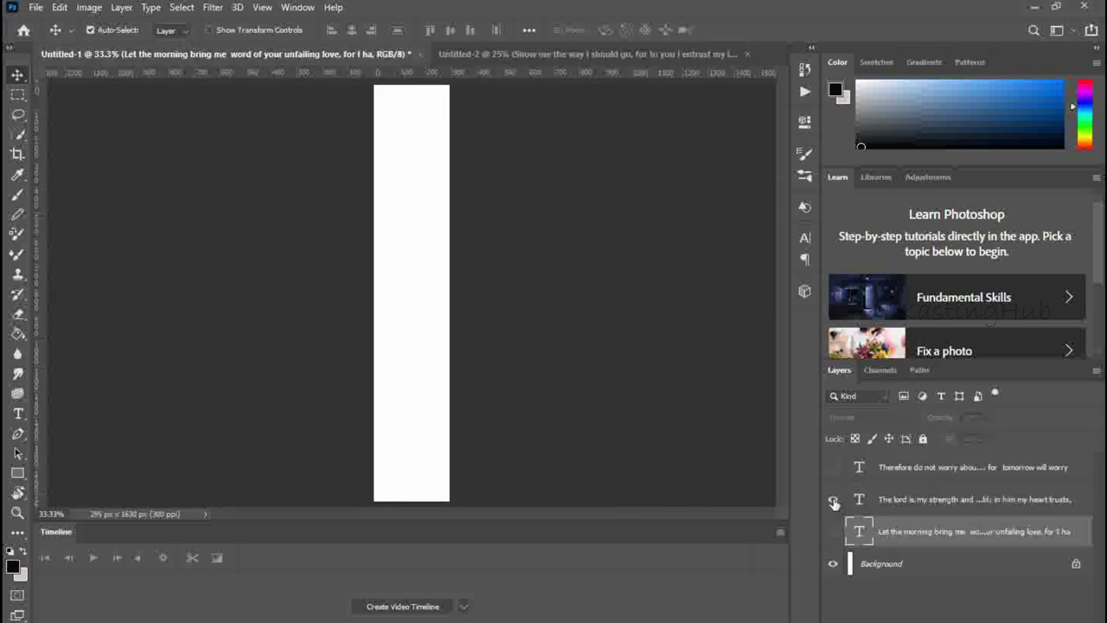
{"action": "left_click", "coordinate": [833, 500]}
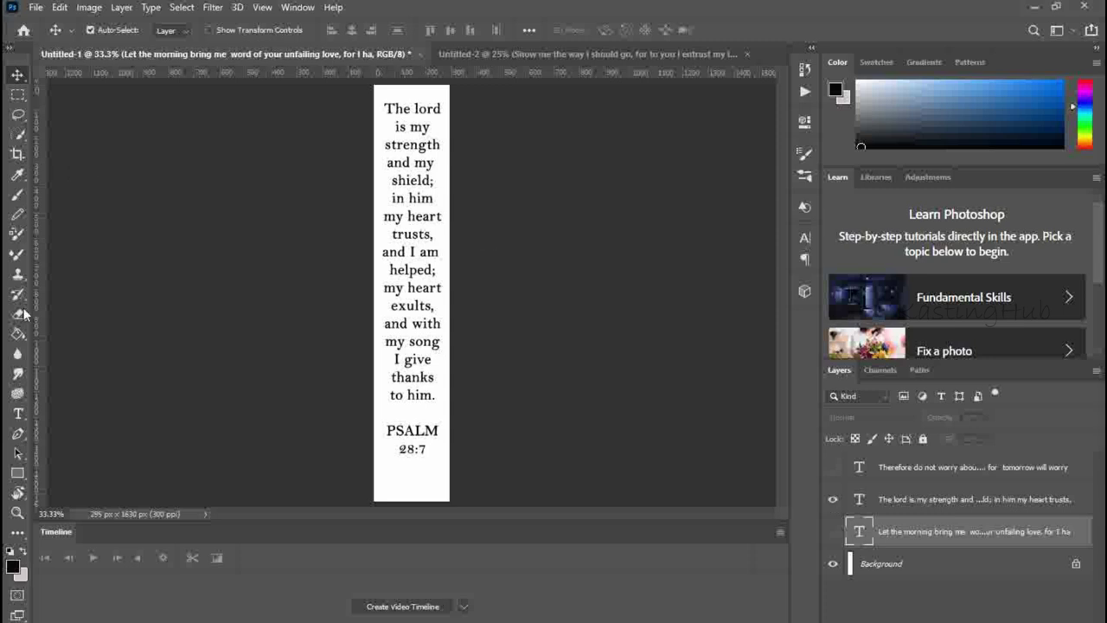
{"action": "left_click", "coordinate": [18, 414]}
{"action": "left_click", "coordinate": [386, 109]}
{"action": "left_click_drag", "start_coordinate": [405, 123], "coordinate": [438, 272]}
{"action": "right_click", "coordinate": [421, 202]}
{"action": "left_click", "coordinate": [484, 244]}
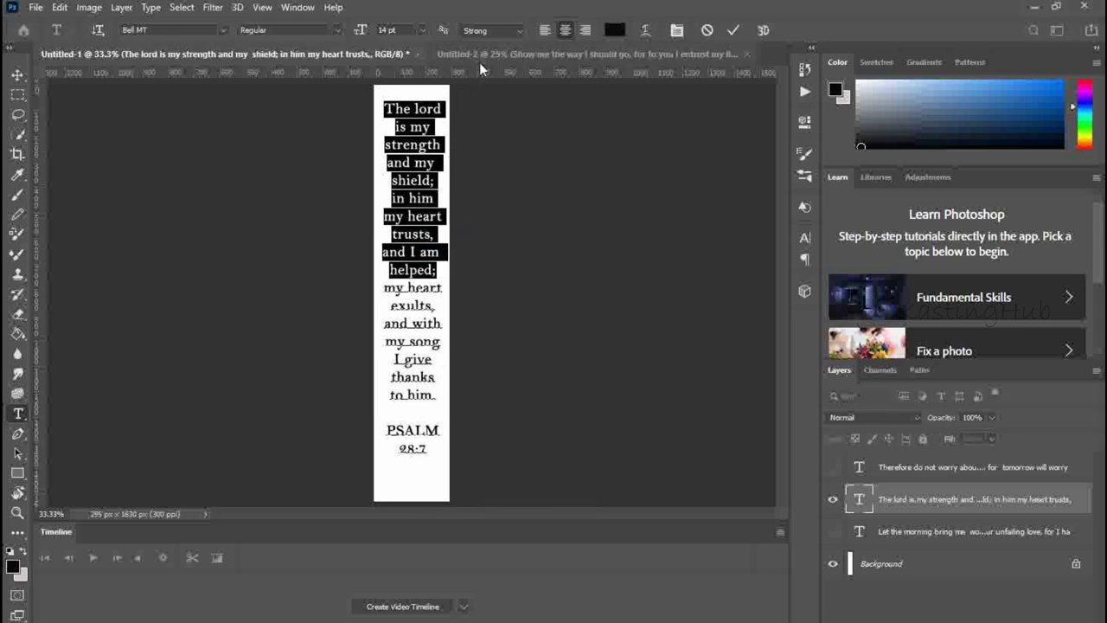
- Paste the copied lines as a new text layer in Untitled-2, beside the "Show me" column
{"action": "left_click", "coordinate": [477, 55]}
{"action": "left_click", "coordinate": [323, 123]}
{"action": "right_click", "coordinate": [322, 126]}
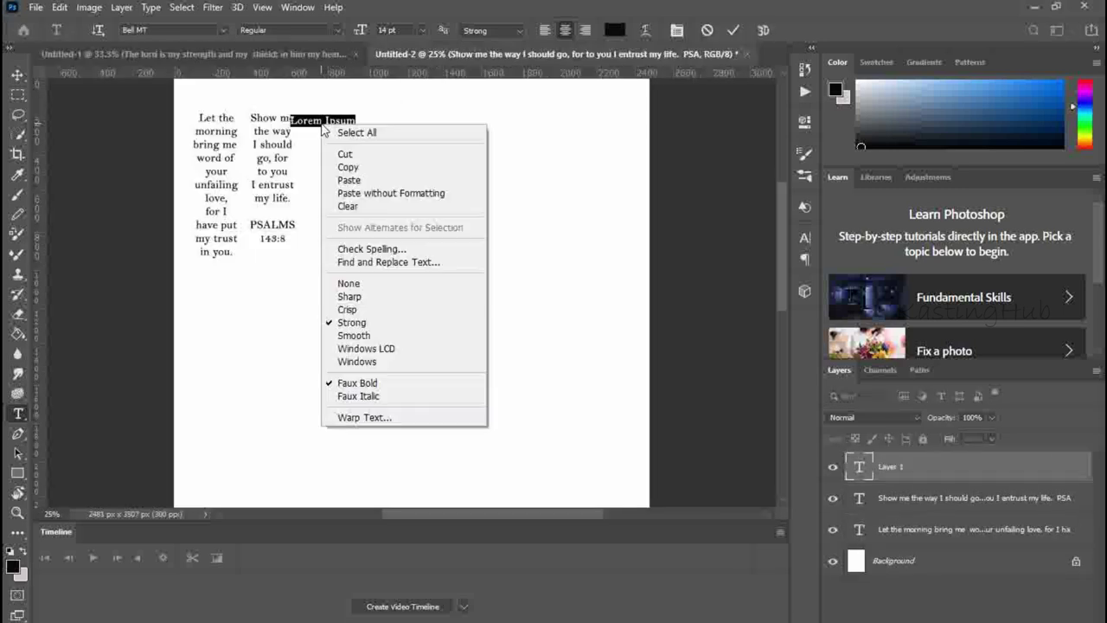
{"action": "left_click", "coordinate": [348, 180]}
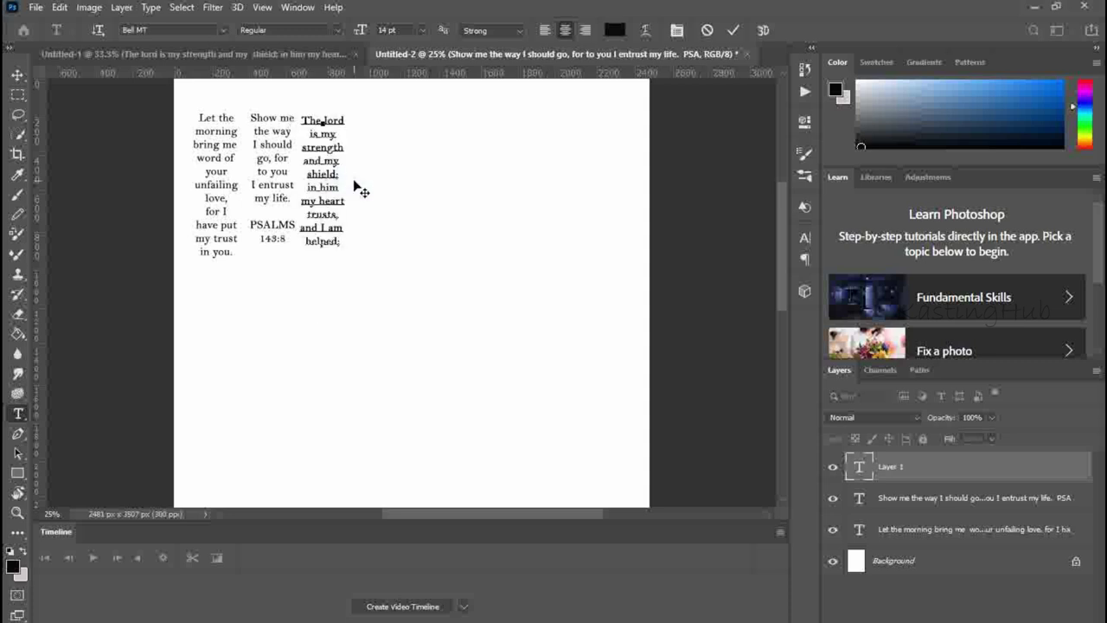
- In Untitled-1, copy the rest of the second verse, from "my heart exults" through the "PSALM 28:7" reference
{"action": "left_click", "coordinate": [190, 53]}
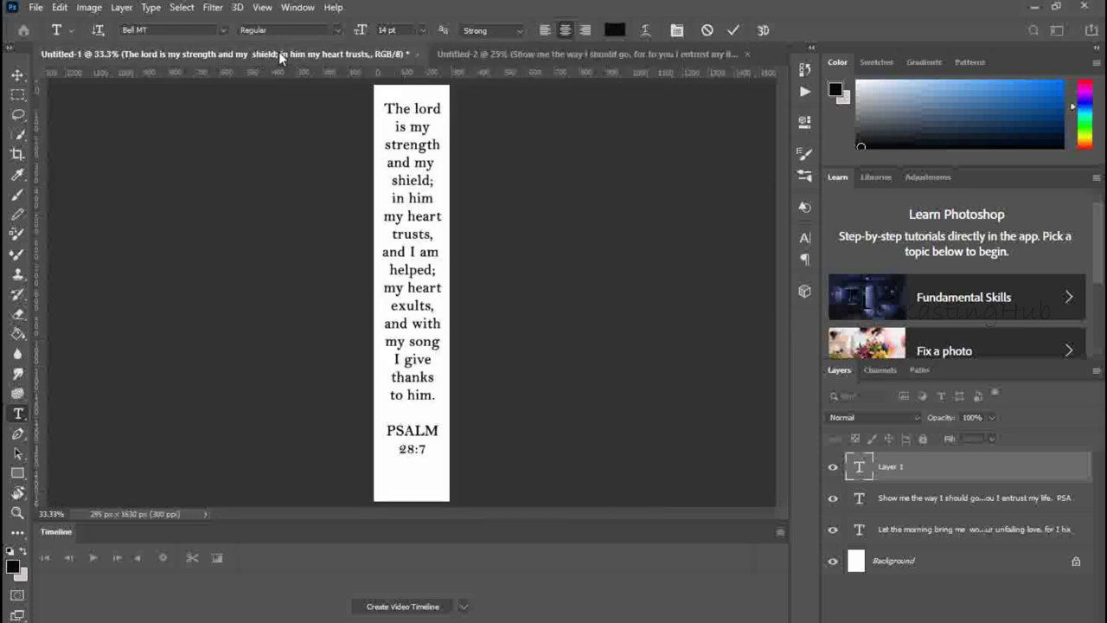
{"action": "left_click_drag", "start_coordinate": [385, 291], "coordinate": [429, 449]}
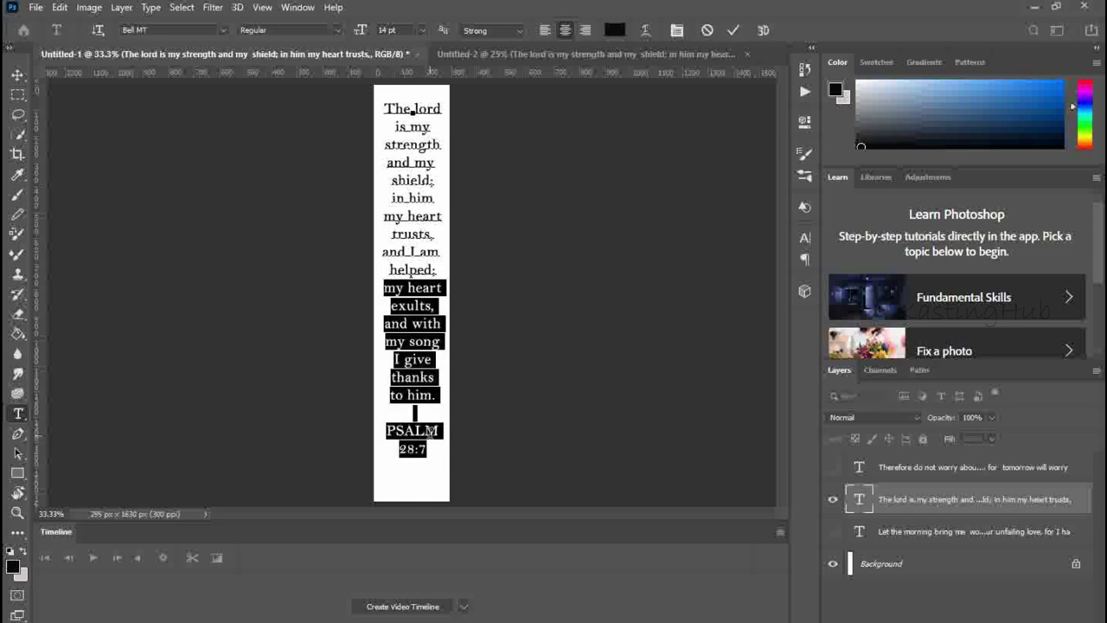
{"action": "right_click", "coordinate": [430, 440]}
{"action": "left_click", "coordinate": [456, 178]}
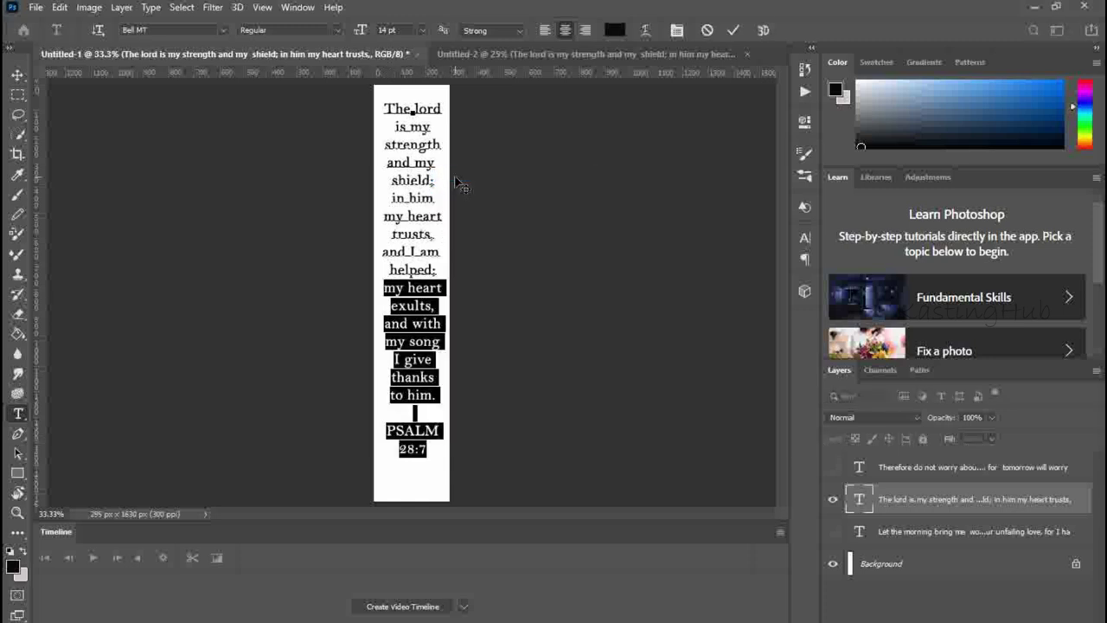
- Paste the second part of the verse as a new text layer in Untitled-2, next to the "The lord" column
{"action": "left_click", "coordinate": [548, 52]}
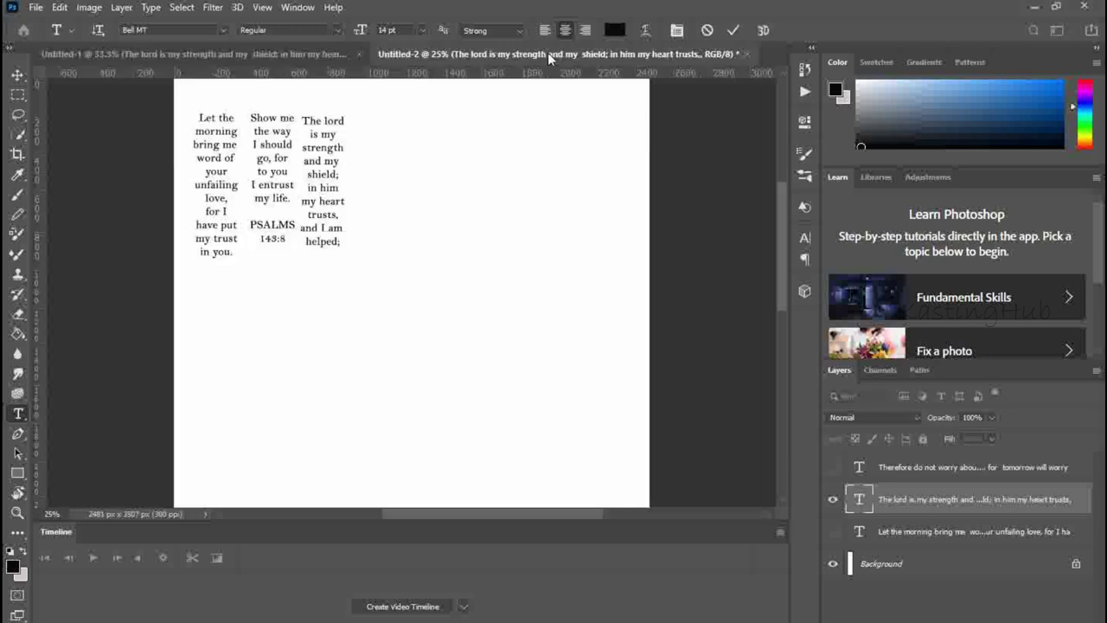
{"action": "left_click", "coordinate": [354, 122]}
{"action": "right_click", "coordinate": [367, 124]}
{"action": "left_click", "coordinate": [391, 179]}
{"action": "key", "text": "ctrl+Return"}
- Align both PSALM 28:7 columns with the tops of the first two, leaving a small gap between each column
{"action": "key", "text": "v"}
{"action": "left_click_drag", "start_coordinate": [358, 129], "coordinate": [331, 130]}
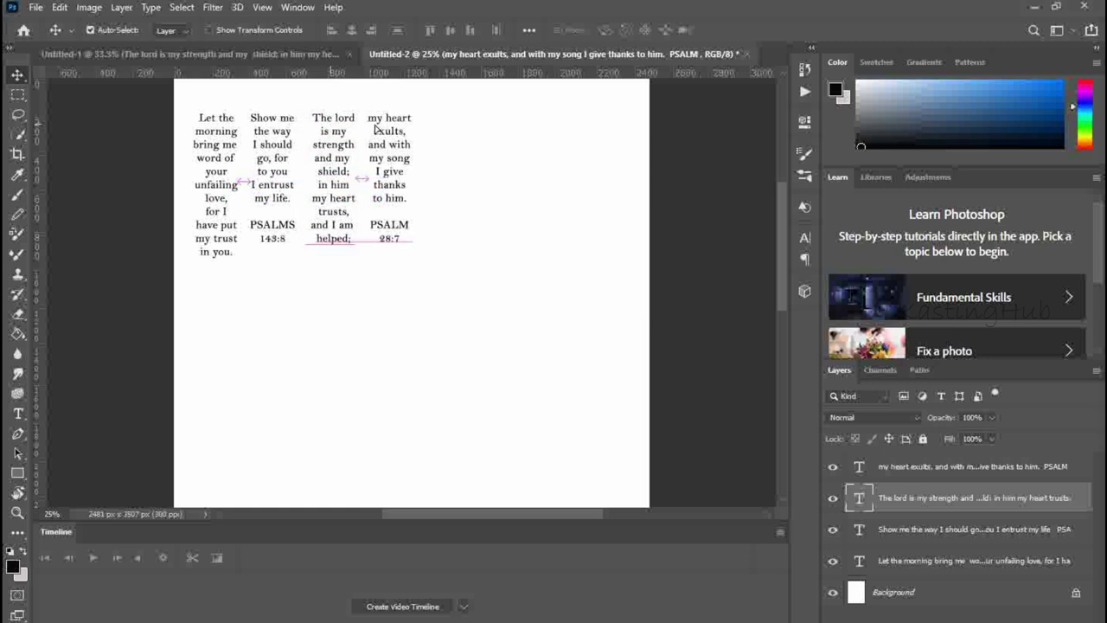
{"action": "left_click", "coordinate": [395, 129]}
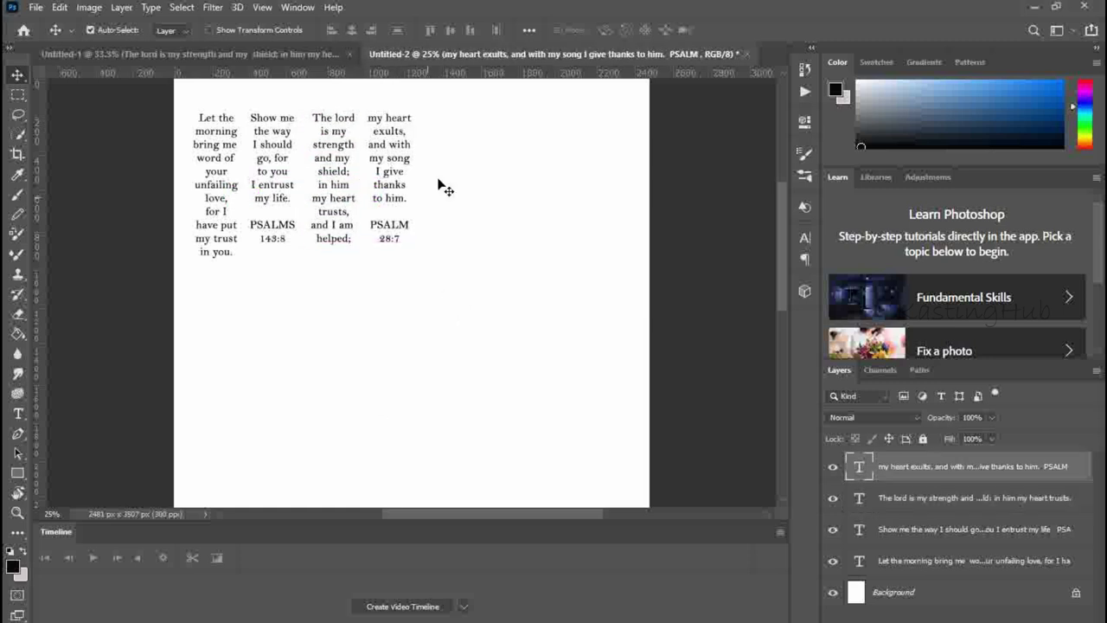
- In Untitled-1, show only the MATTHEW 6:34 verse and copy its lines from "Therefore" through "about" above "itself."
{"action": "left_click", "coordinate": [313, 55]}
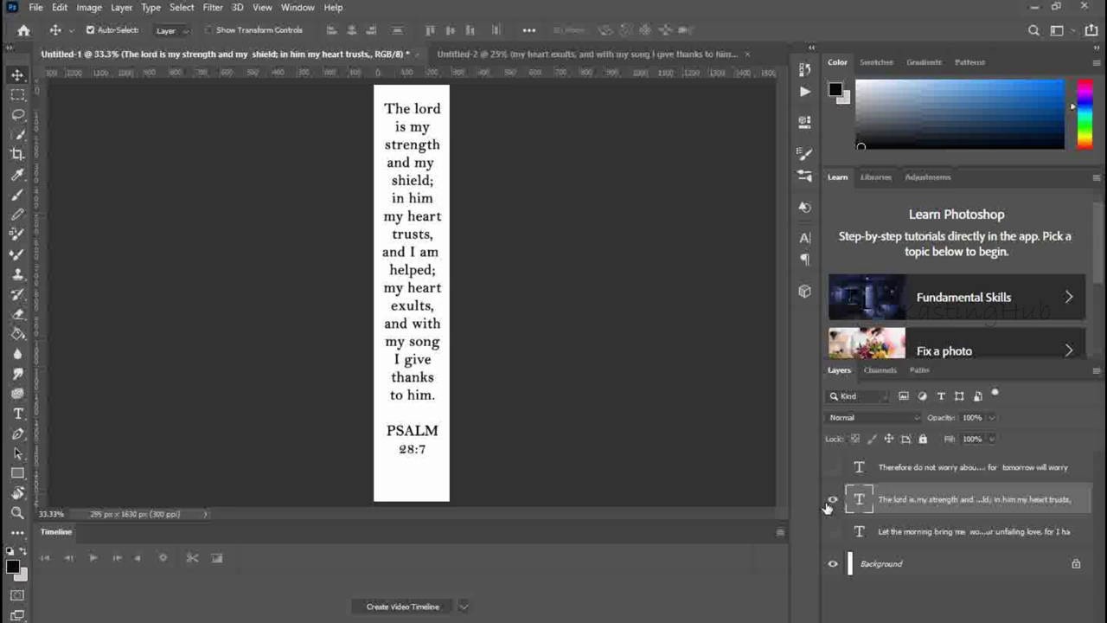
{"action": "left_click", "coordinate": [830, 502]}
{"action": "left_click", "coordinate": [833, 467]}
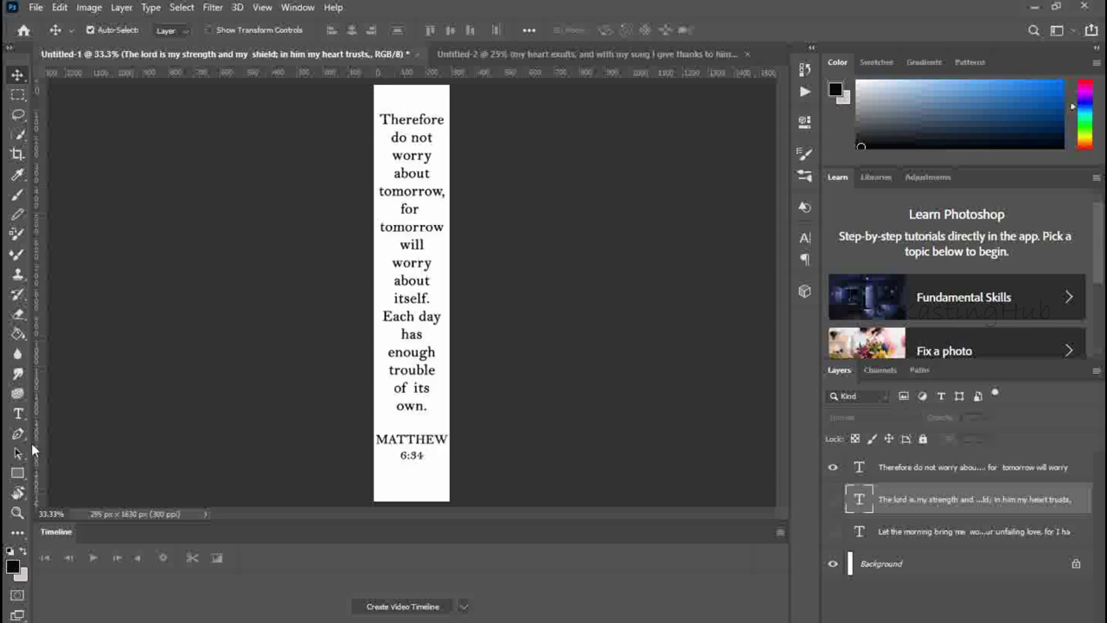
{"action": "left_click", "coordinate": [17, 414]}
{"action": "left_click_drag", "start_coordinate": [381, 118], "coordinate": [445, 278]}
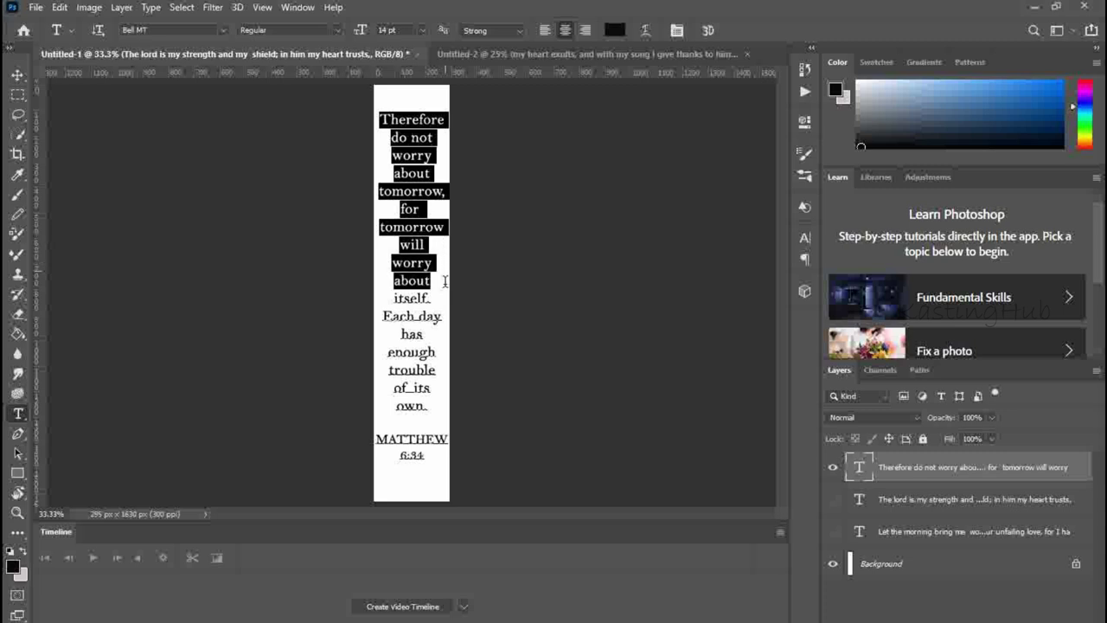
{"action": "right_click", "coordinate": [444, 278]}
{"action": "left_click", "coordinate": [445, 273]}
- Paste the copied lines as a new text layer in Untitled-2, to the right of the PSALM 28:7 column
{"action": "left_click", "coordinate": [498, 53]}
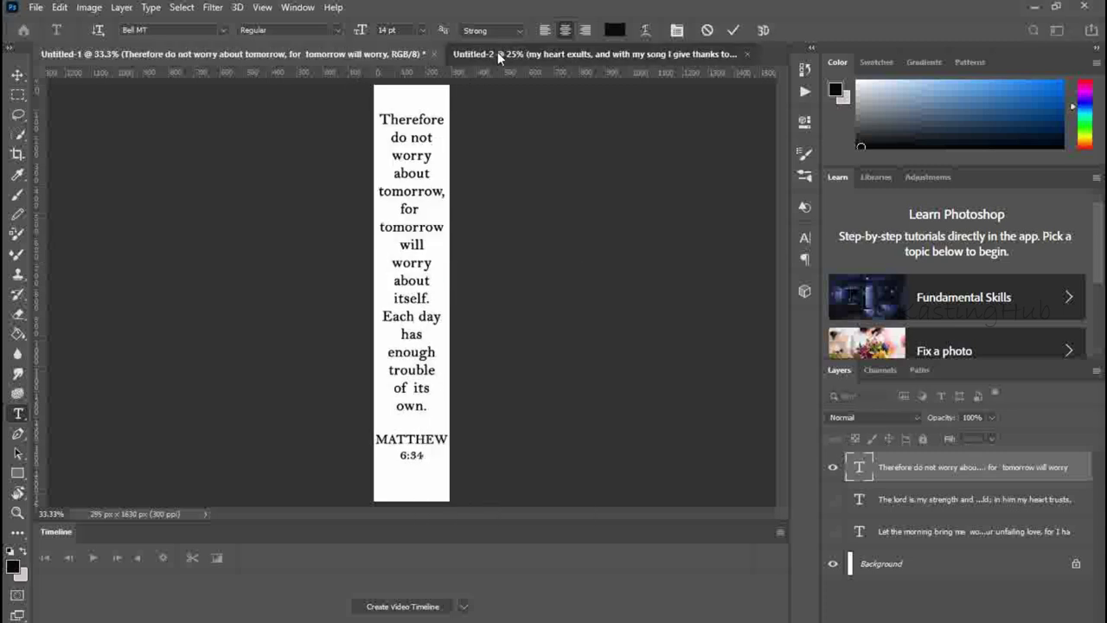
{"action": "left_click", "coordinate": [450, 119]}
{"action": "right_click", "coordinate": [451, 119]}
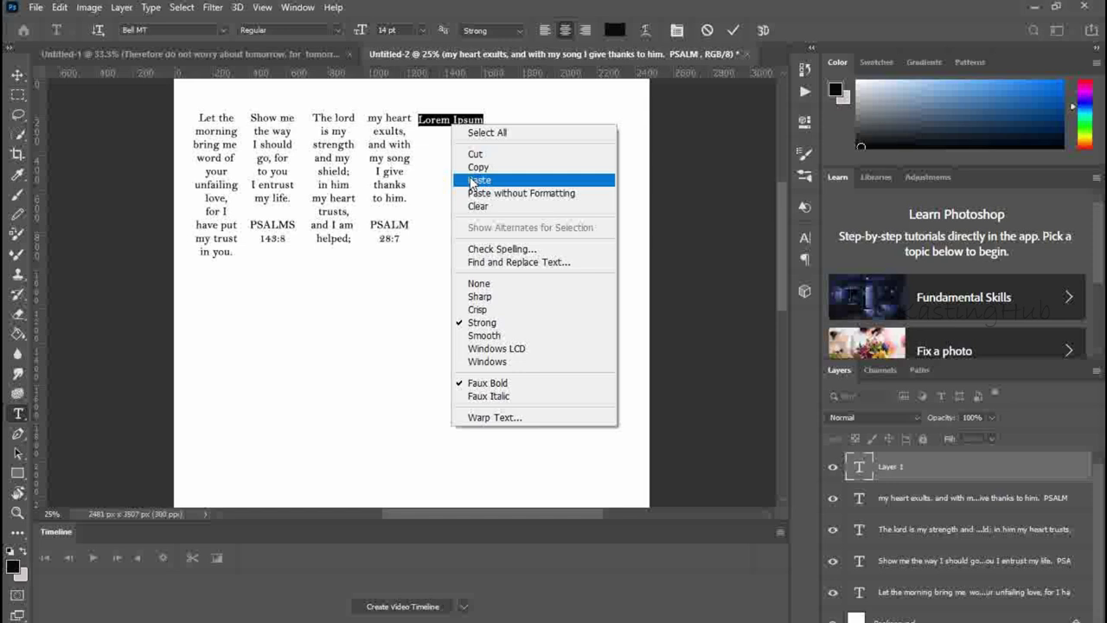
{"action": "left_click", "coordinate": [519, 190]}
- In Untitled-1, copy the rest of the third verse, from "itself." through the "MATTHEW 6:34" reference
{"action": "key", "text": "ctrl+Tab"}
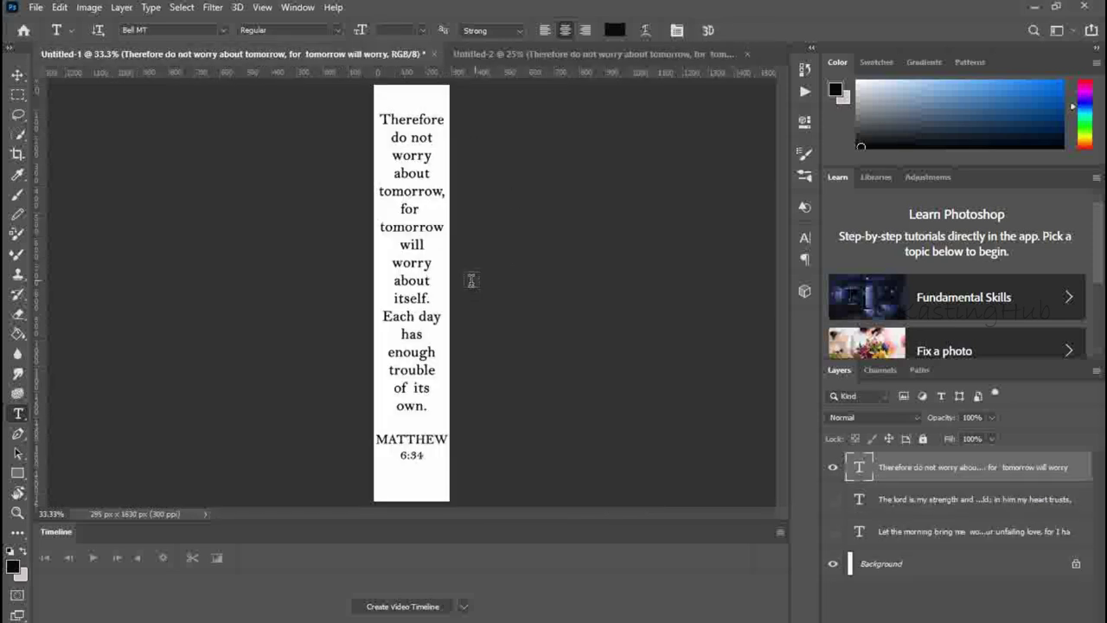
{"action": "left_click_drag", "start_coordinate": [396, 298], "coordinate": [450, 459]}
{"action": "right_click", "coordinate": [408, 391]}
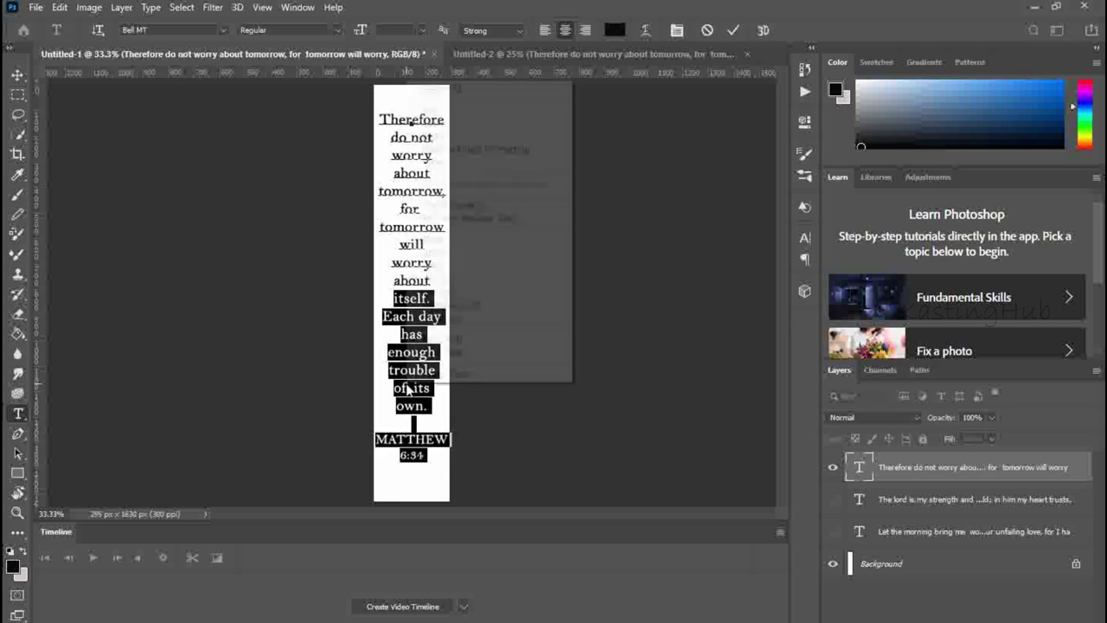
{"action": "left_click", "coordinate": [472, 121]}
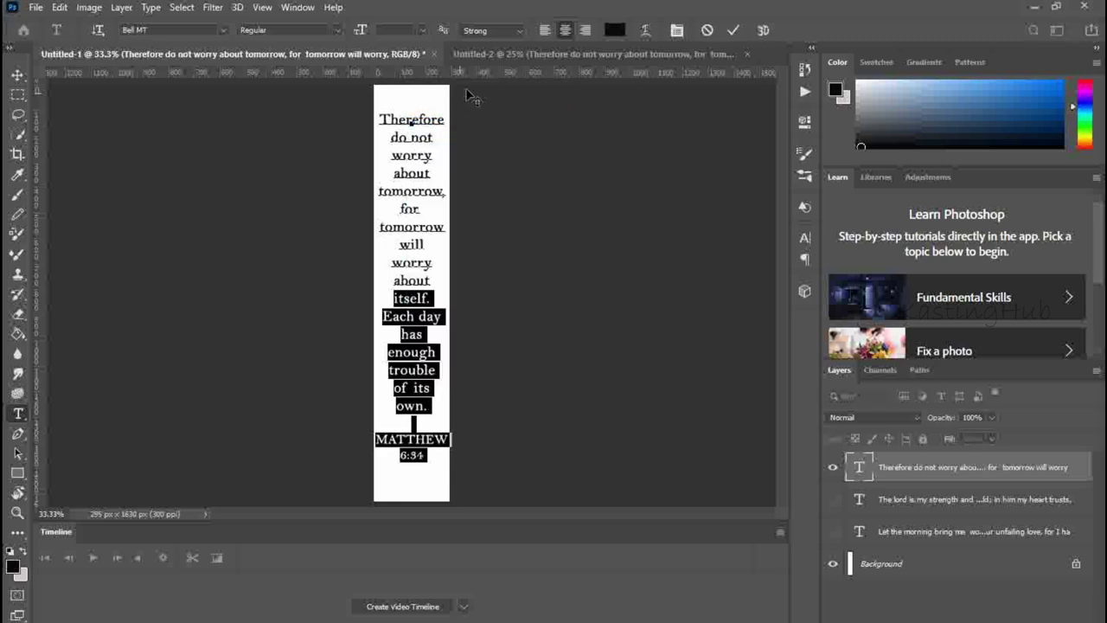
- Paste the second part of the third verse as a new text layer in Untitled-2, beside the "Therefore" column
{"action": "left_click", "coordinate": [500, 54]}
{"action": "left_click", "coordinate": [513, 122]}
{"action": "right_click", "coordinate": [511, 112]}
{"action": "left_click", "coordinate": [524, 179]}
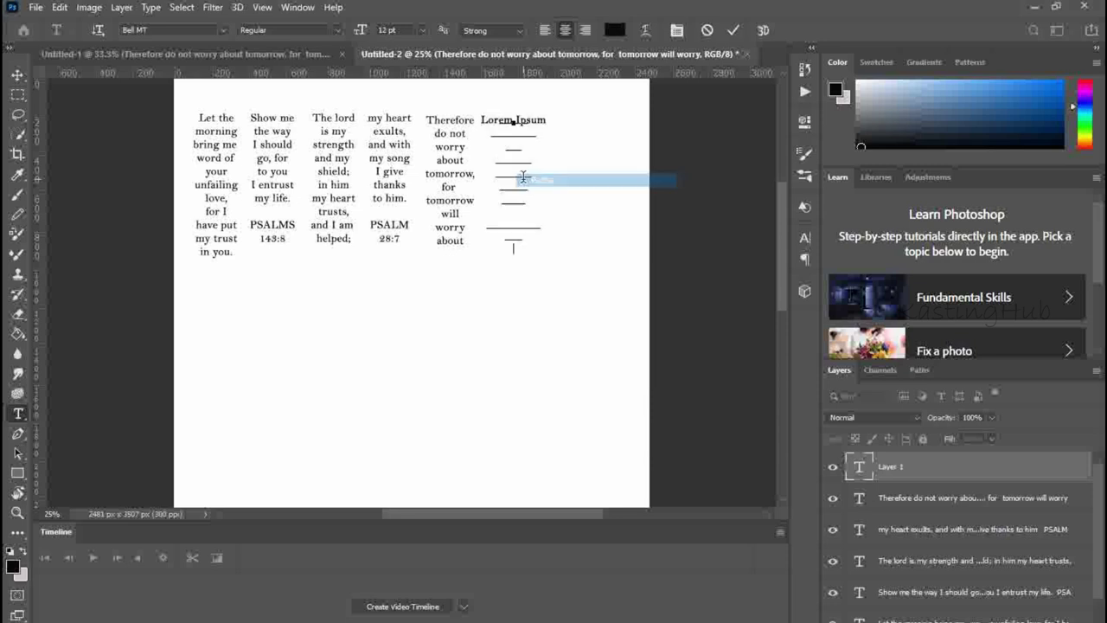
- Move the middle text columns slightly to even out the spacing between the six verse columns
{"action": "left_click", "coordinate": [17, 74]}
{"action": "left_click_drag", "start_coordinate": [451, 128], "coordinate": [454, 128]}
{"action": "left_click_drag", "start_coordinate": [388, 130], "coordinate": [338, 129]}
{"action": "left_click", "coordinate": [335, 130]}
{"action": "left_click_drag", "start_coordinate": [278, 135], "coordinate": [283, 131]}
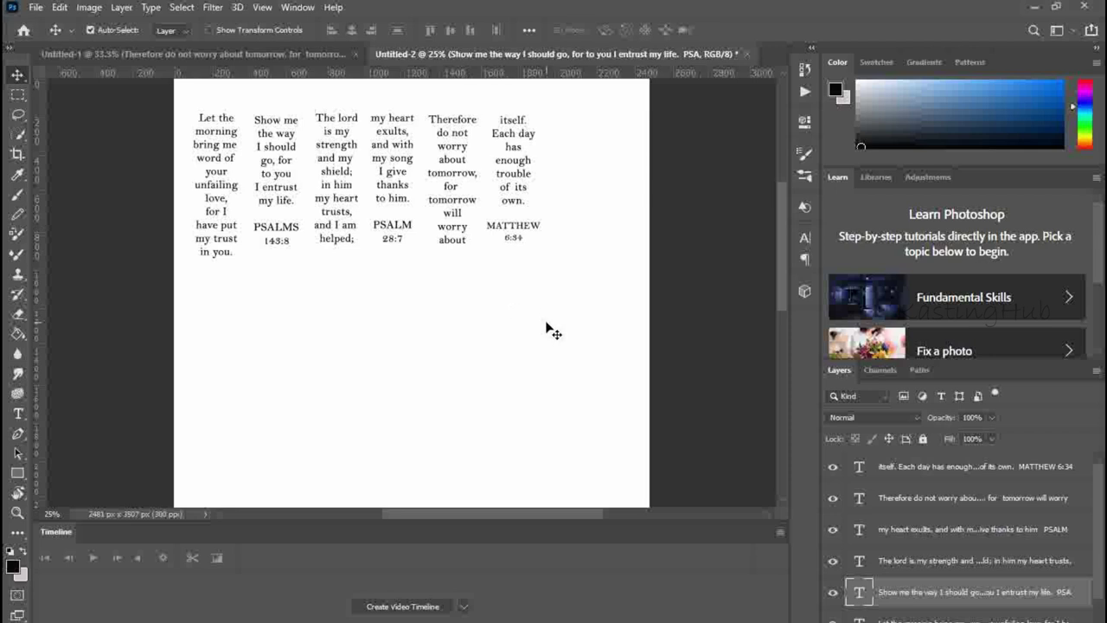
- Open the print settings for the Untitled-2 page and choose Epson Ultra Glossy as the printer's paper type
{"action": "left_click", "coordinate": [35, 8]}
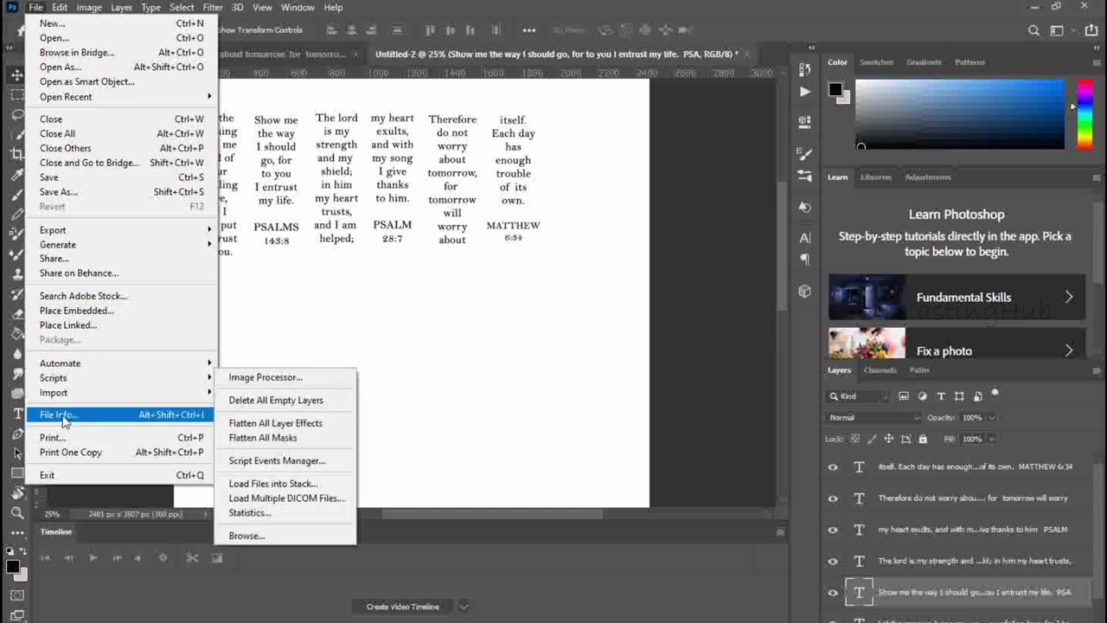
{"action": "left_click", "coordinate": [61, 438]}
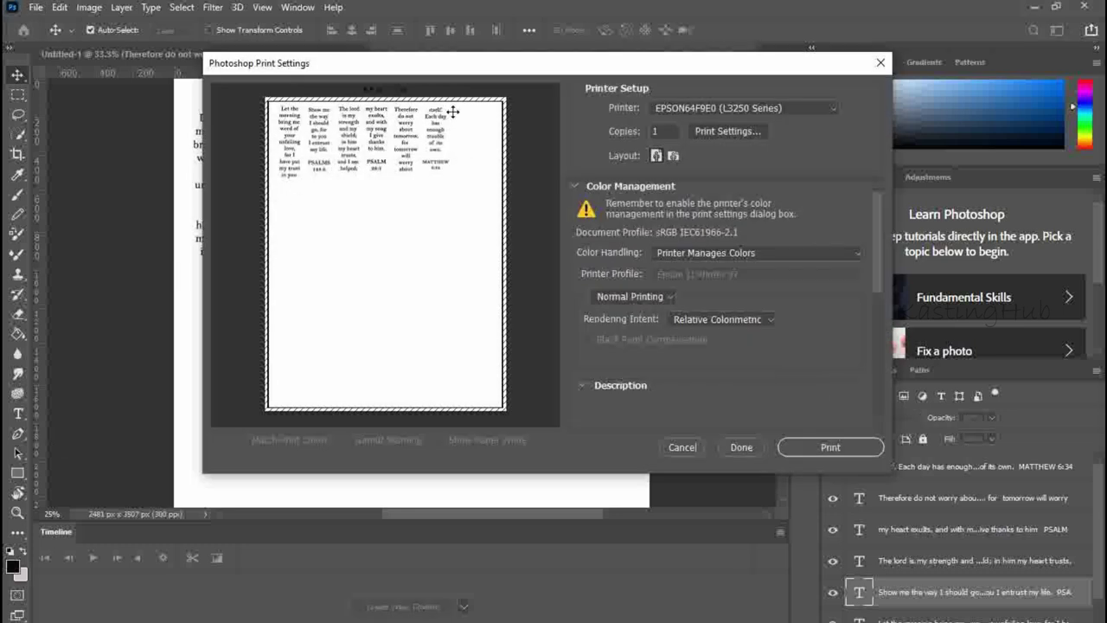
{"action": "left_click", "coordinate": [740, 133]}
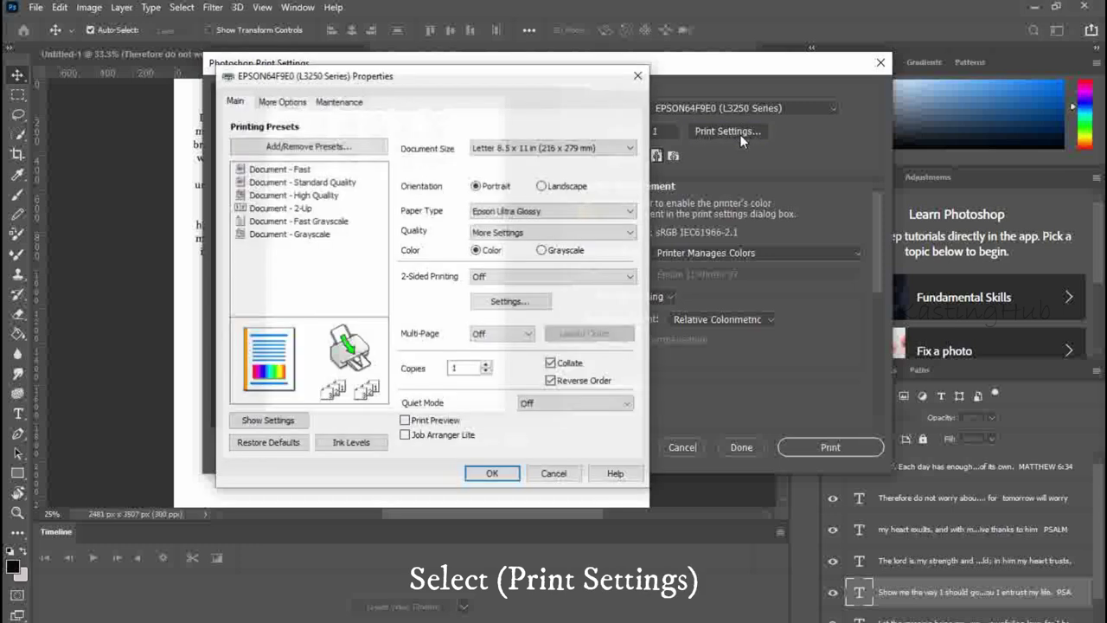
{"action": "left_click", "coordinate": [593, 214]}
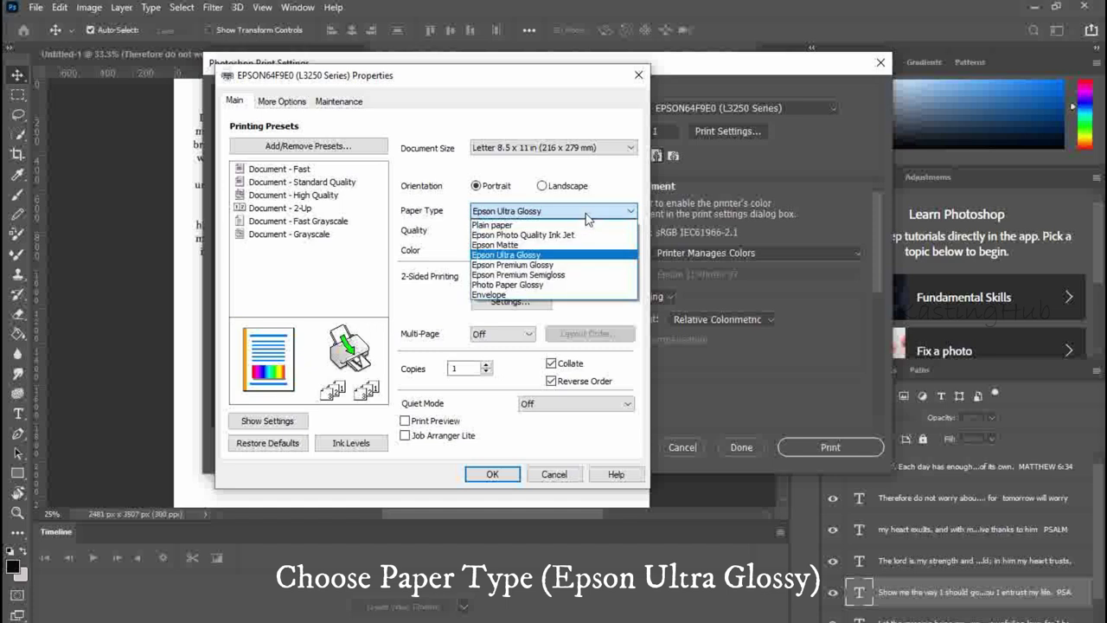
{"action": "left_click", "coordinate": [535, 256]}
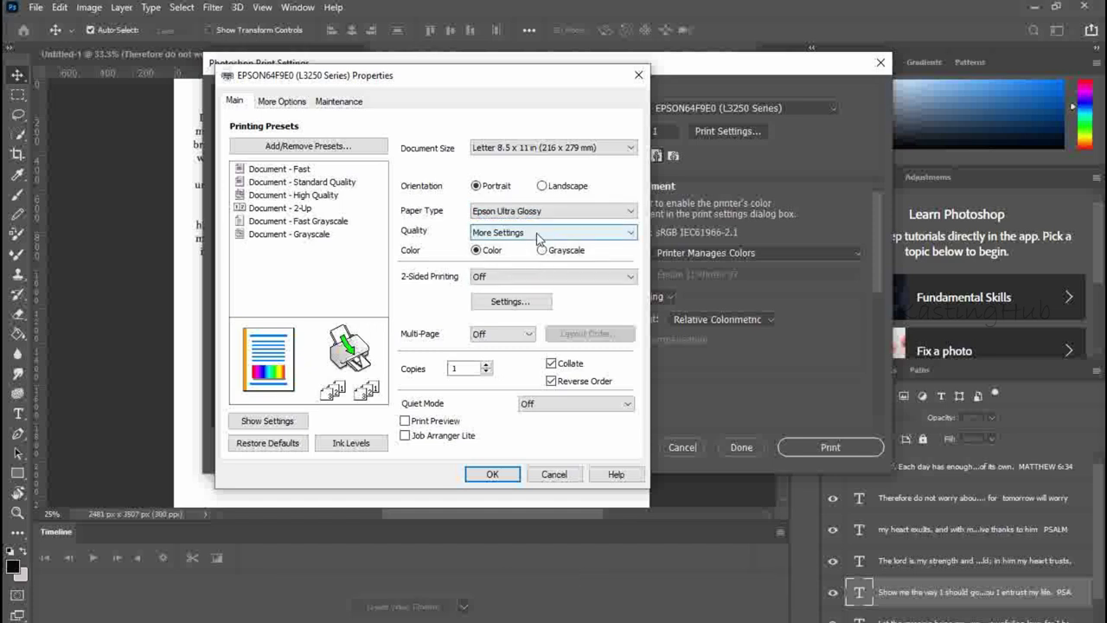
- Set the print quality through More Settings with the slider at the Quality end, and accept the printer properties
{"action": "left_click", "coordinate": [538, 233]}
{"action": "left_click", "coordinate": [525, 256]}
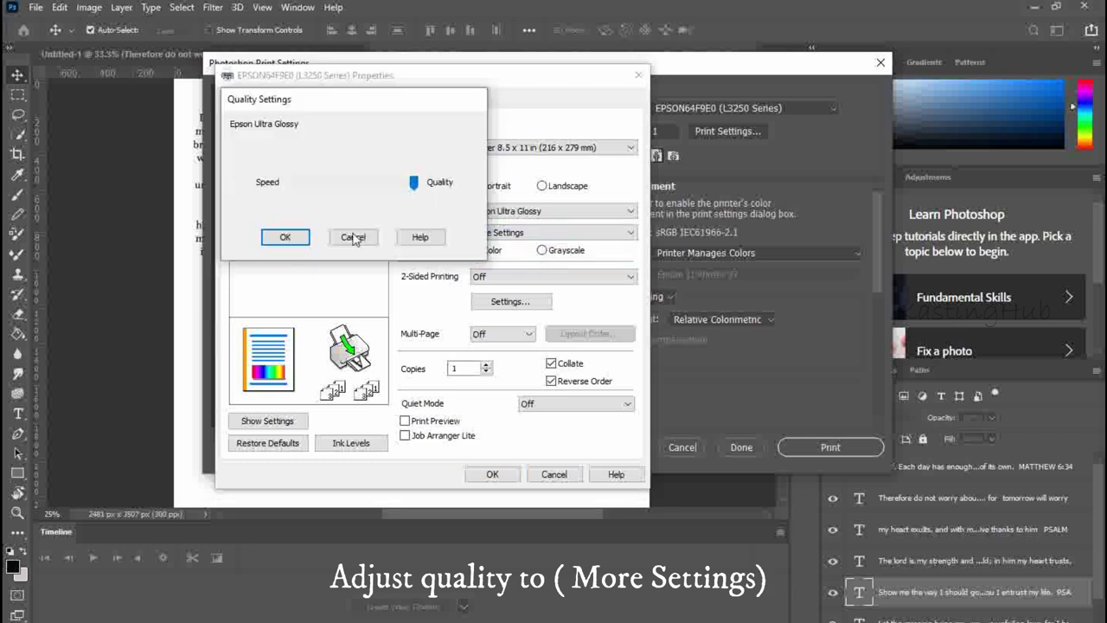
{"action": "left_click", "coordinate": [288, 238]}
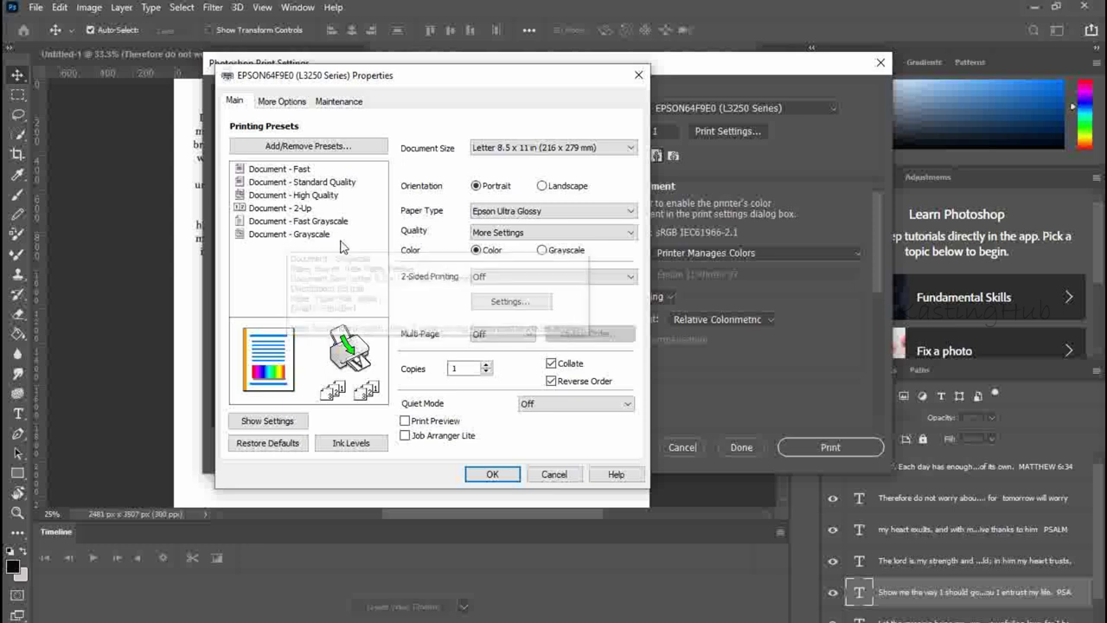
{"action": "left_click", "coordinate": [493, 474]}
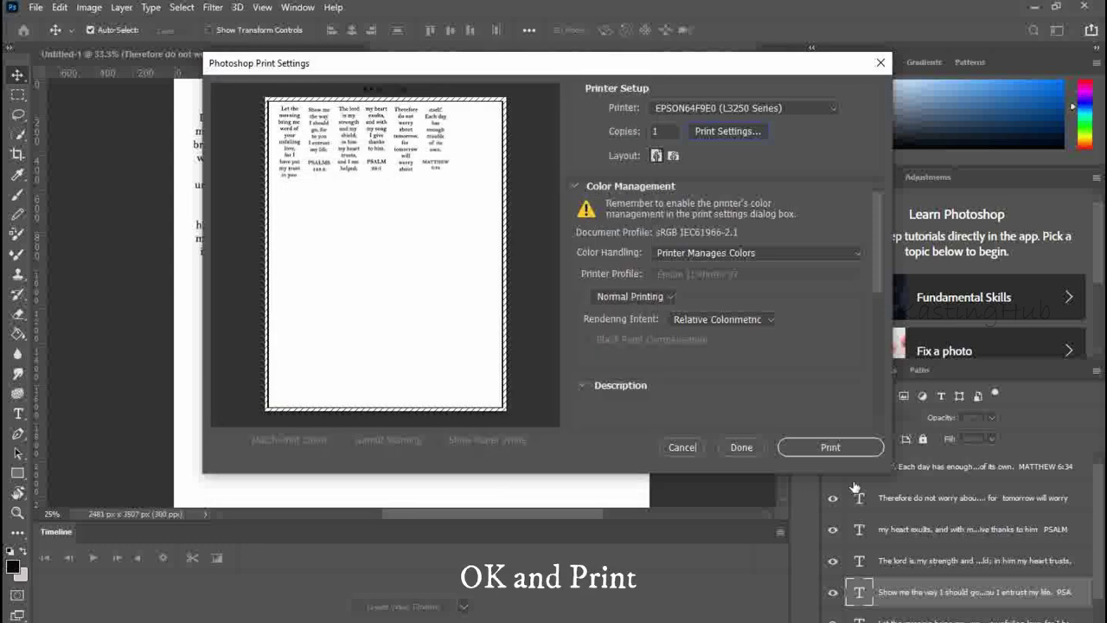